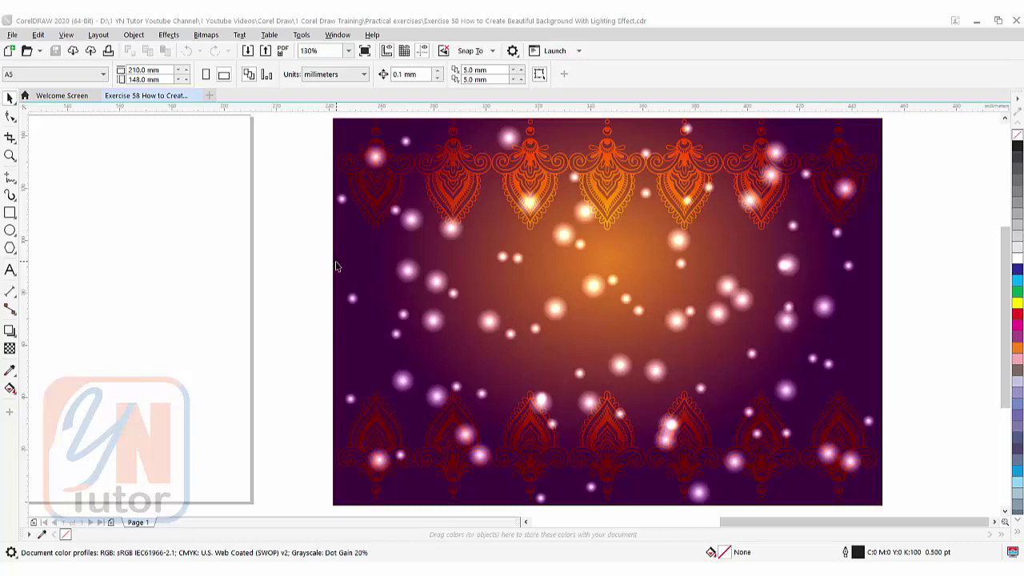
- Add a rectangle that exactly covers the blank A5 landscape page, 210 by 148 mm
left_click(336, 267)
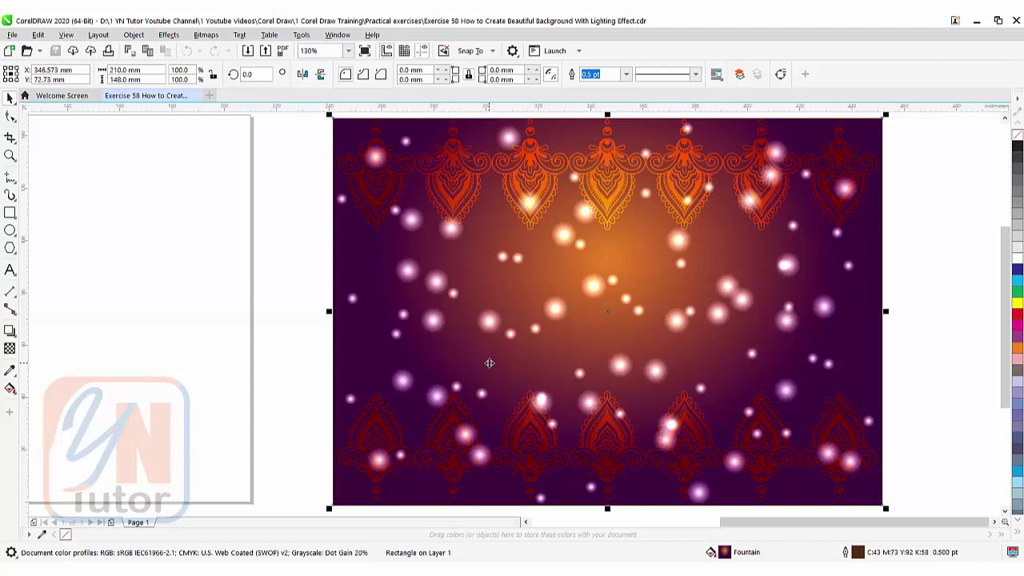
left_click(9, 155)
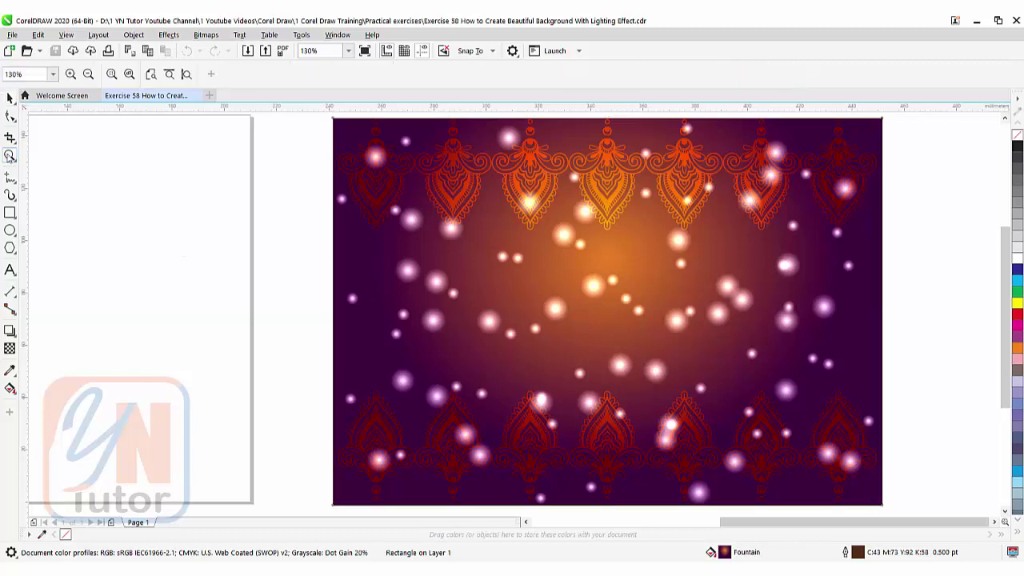
left_click(185, 75)
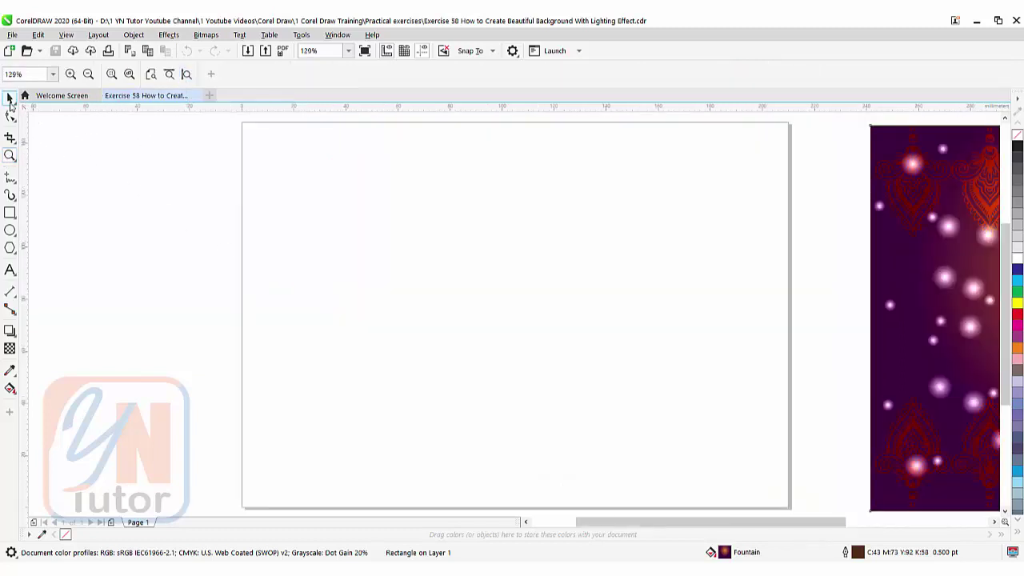
left_click(11, 97)
left_click(343, 256)
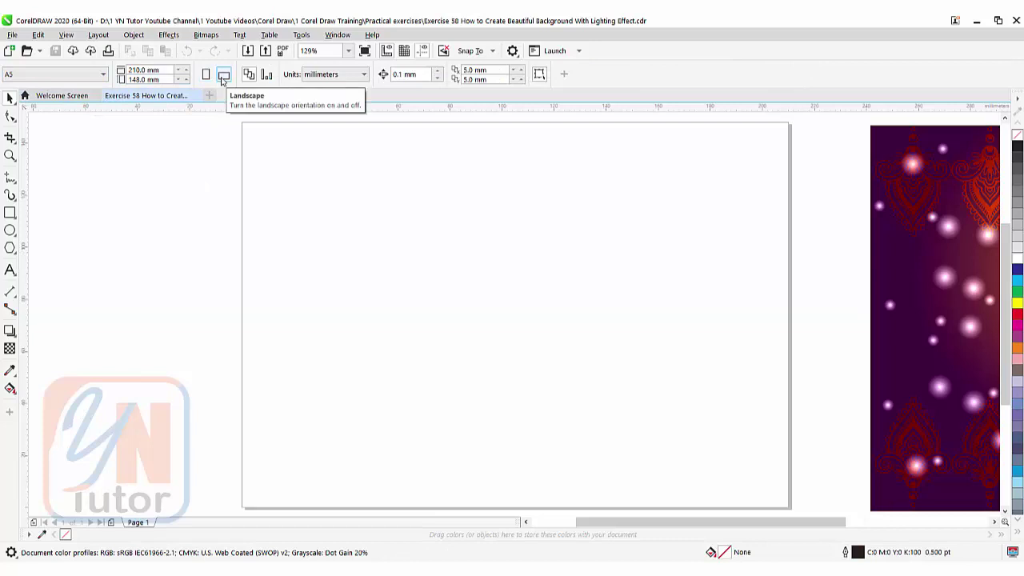
left_click(103, 73)
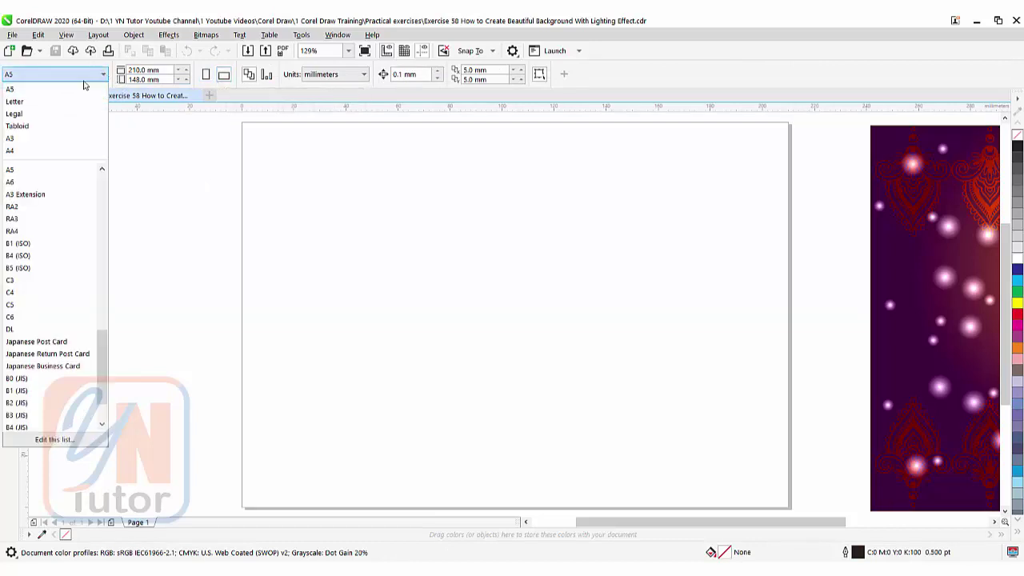
left_click(317, 228)
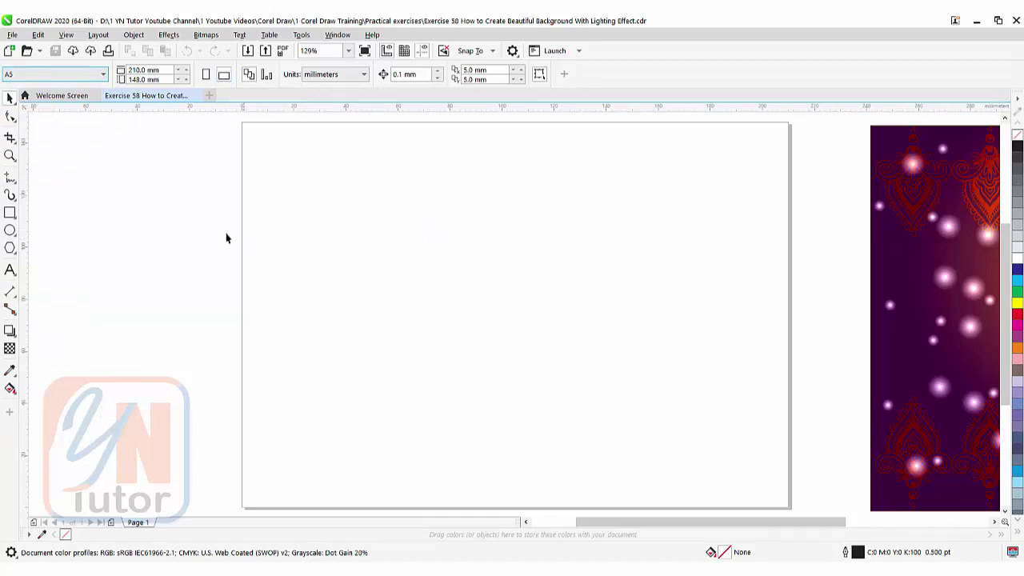
double_click(10, 212)
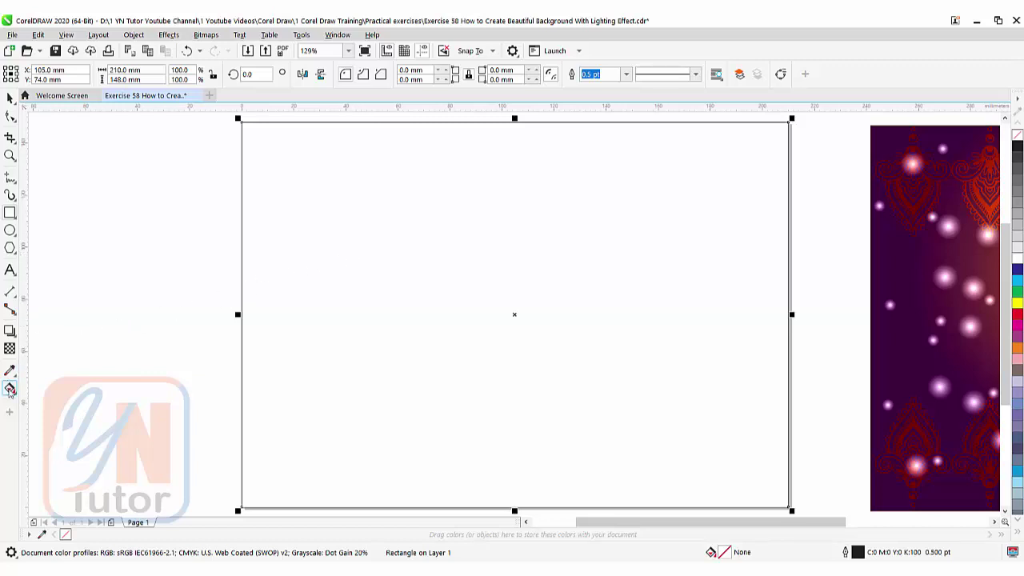
- Apply an elliptical fountain fill to the page rectangle, centred near its middle and extending to about its side edge
left_click(10, 388)
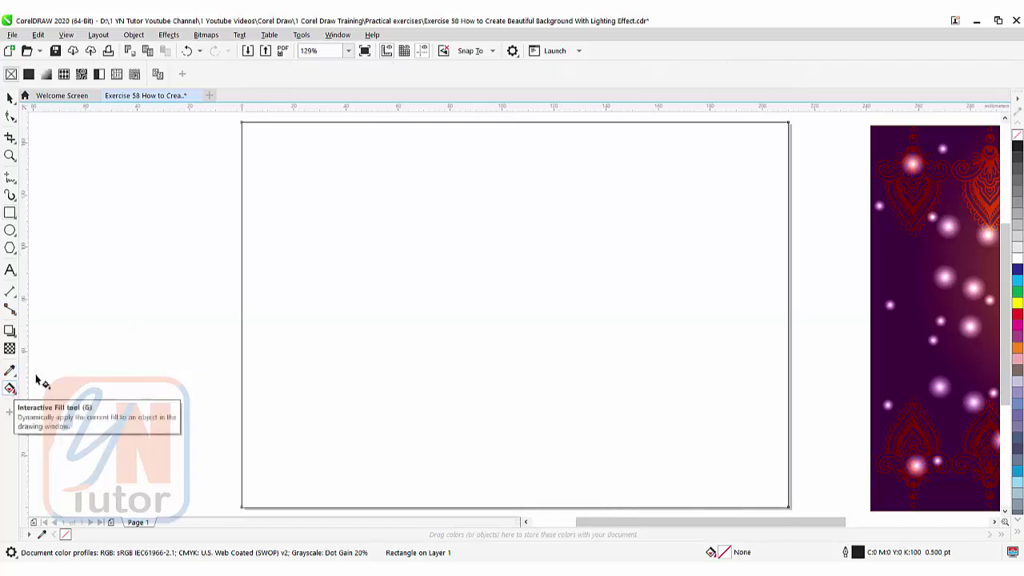
left_click(47, 74)
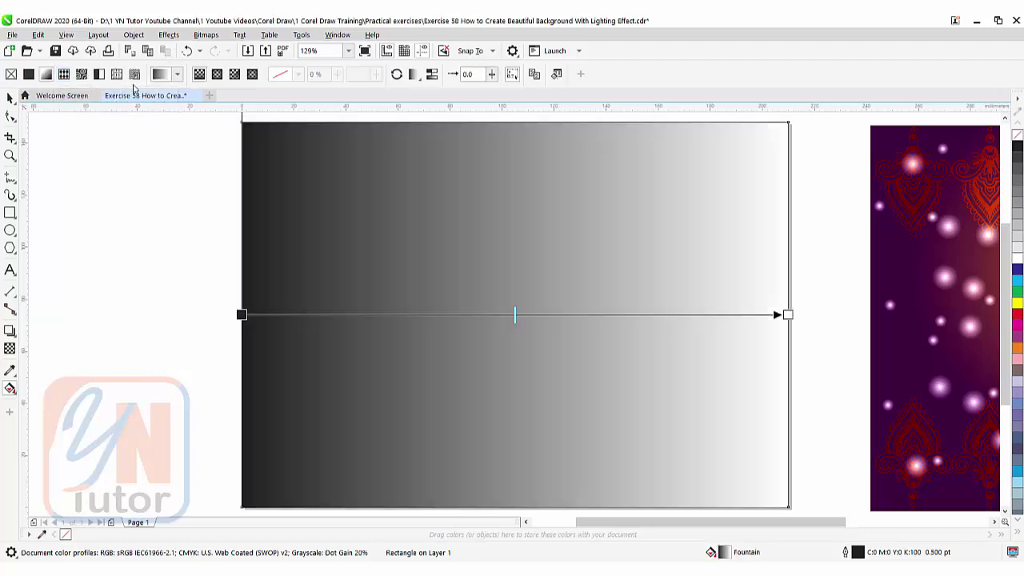
left_click(217, 75)
left_click_drag(514, 314, 520, 279)
left_click_drag(787, 313, 784, 279)
scroll(512, 347, "down", 1)
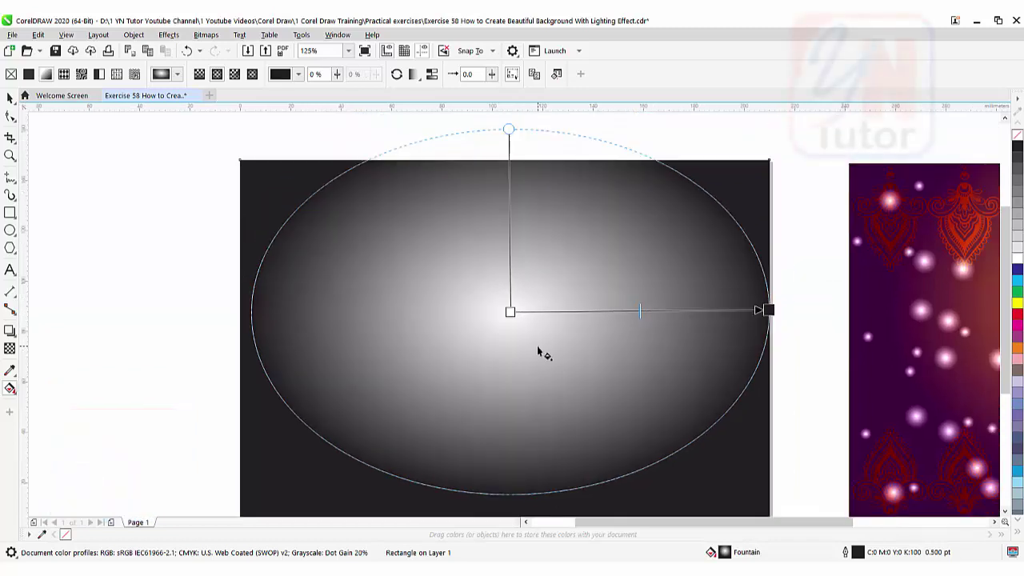
- Colour the gradient's outer node Blue Purple (C40 M100 Y0 K0) and its centre node orange
scroll(1018, 376, "down", 3)
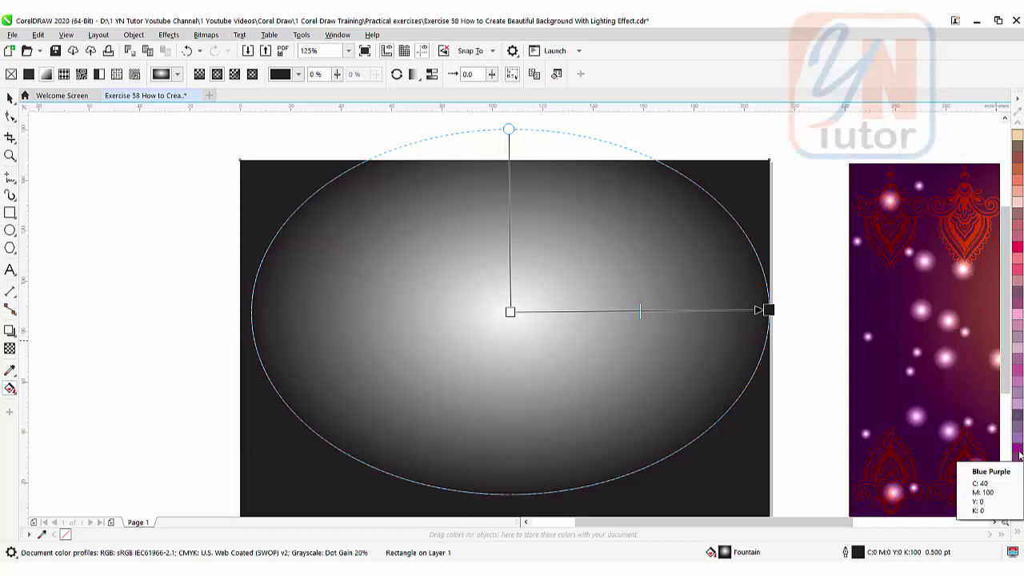
left_click_drag(1018, 455, 772, 315)
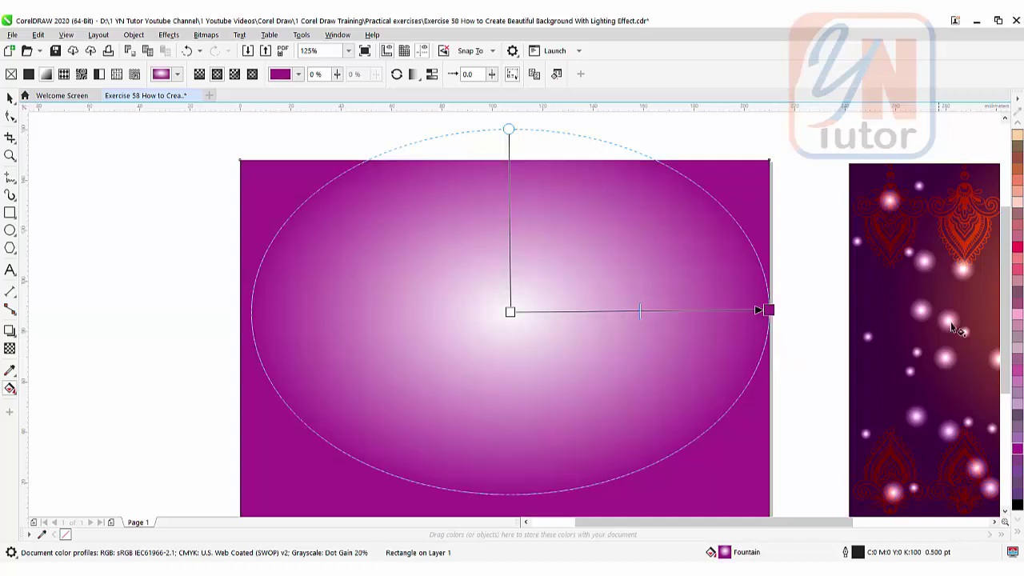
scroll(1018, 320, "up", 3)
left_click_drag(1018, 308, 510, 312)
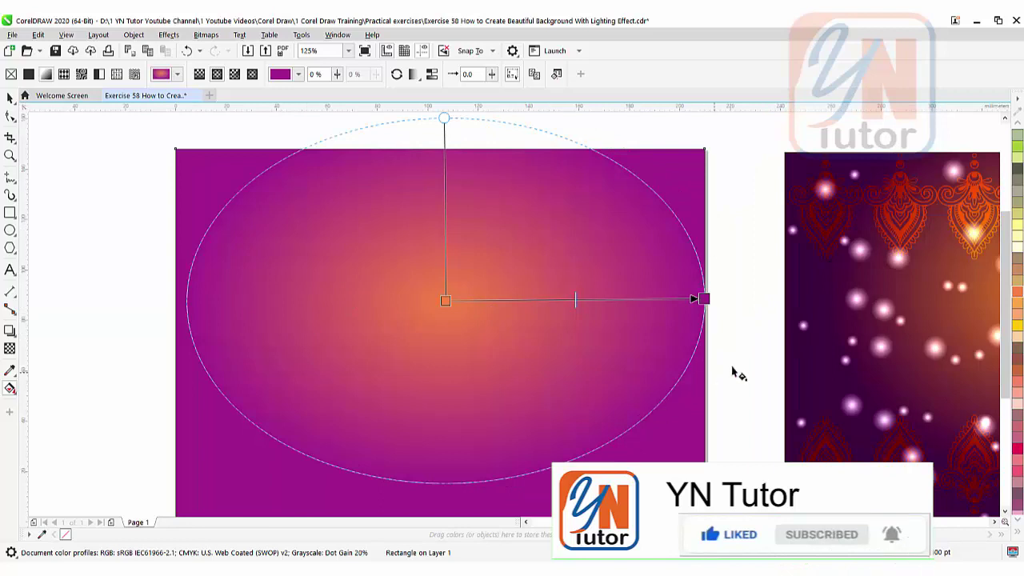
- Darken the gradient's outer node to a deep purple, CMYK 69, 95, 34, 61
left_click(703, 299)
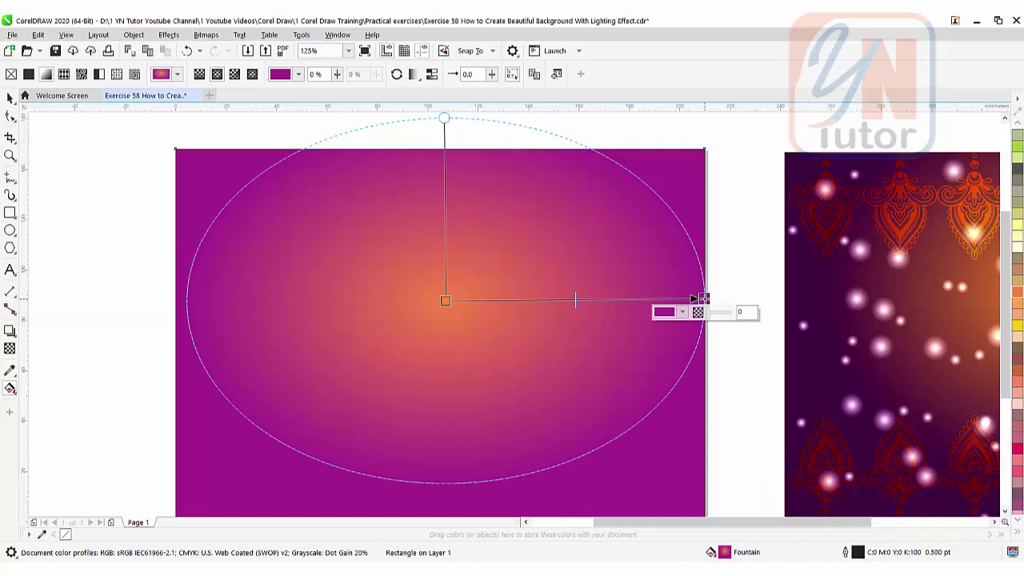
left_click(682, 313)
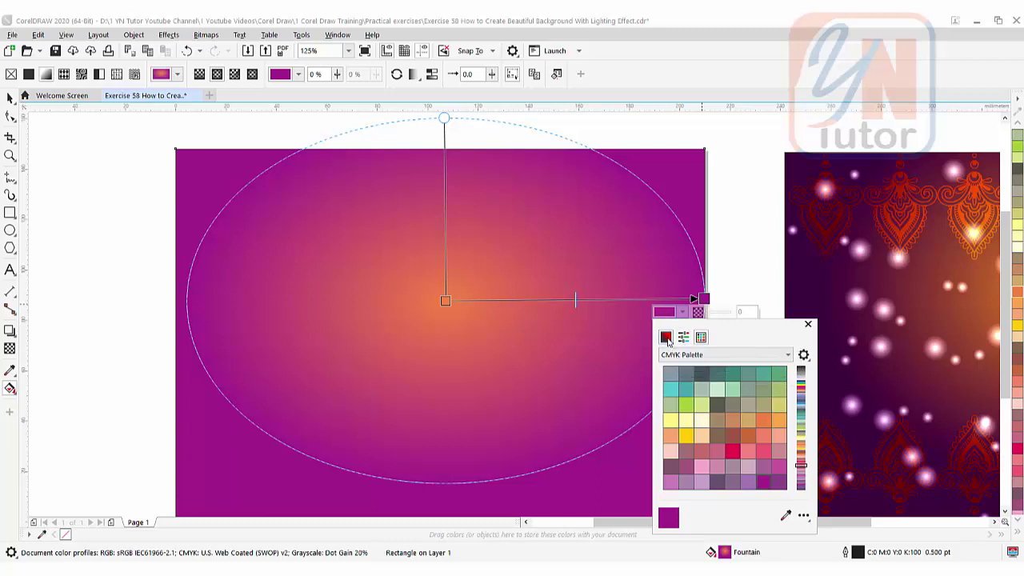
left_click(666, 340)
left_click(743, 425)
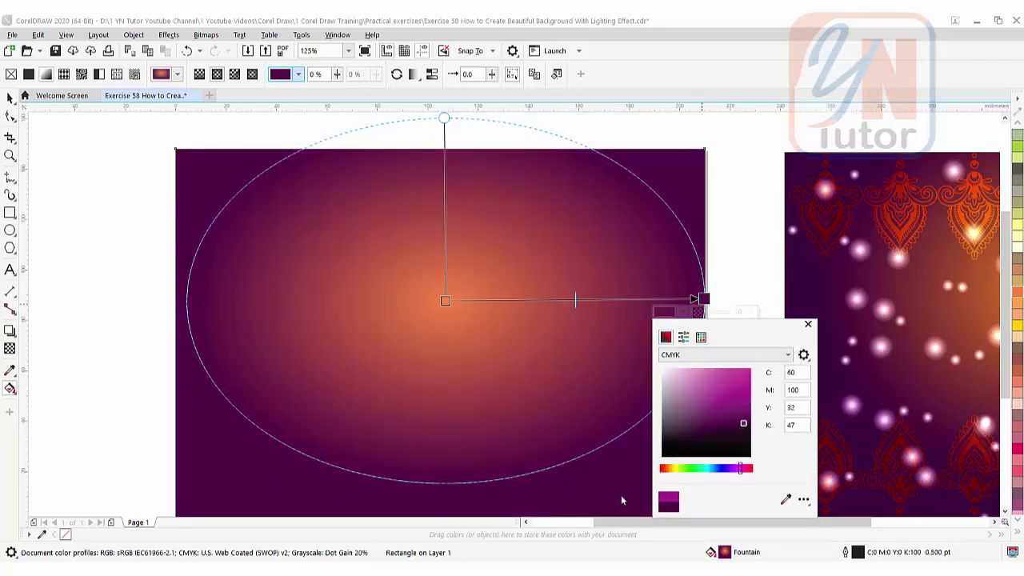
left_click(737, 429)
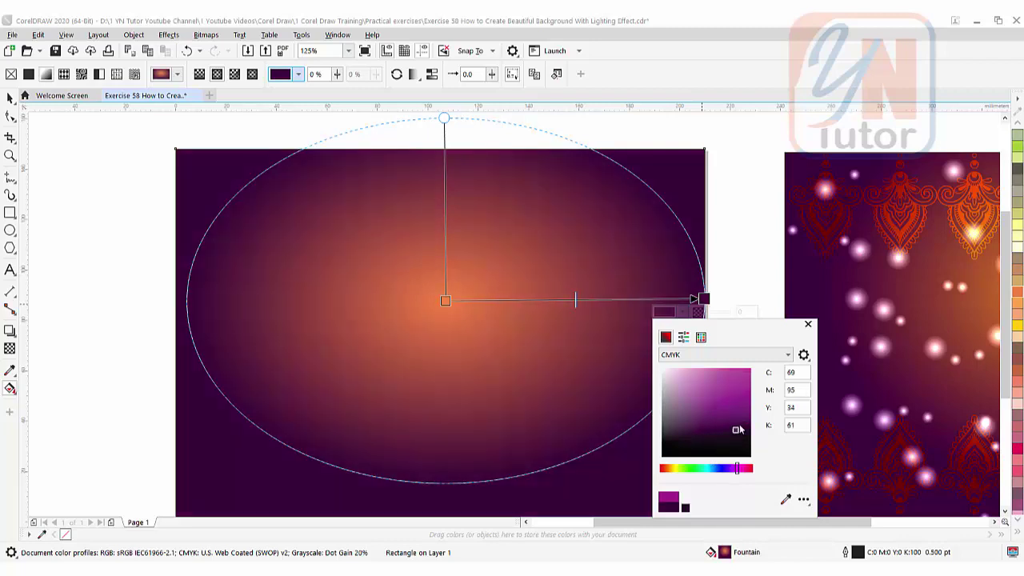
left_click(808, 327)
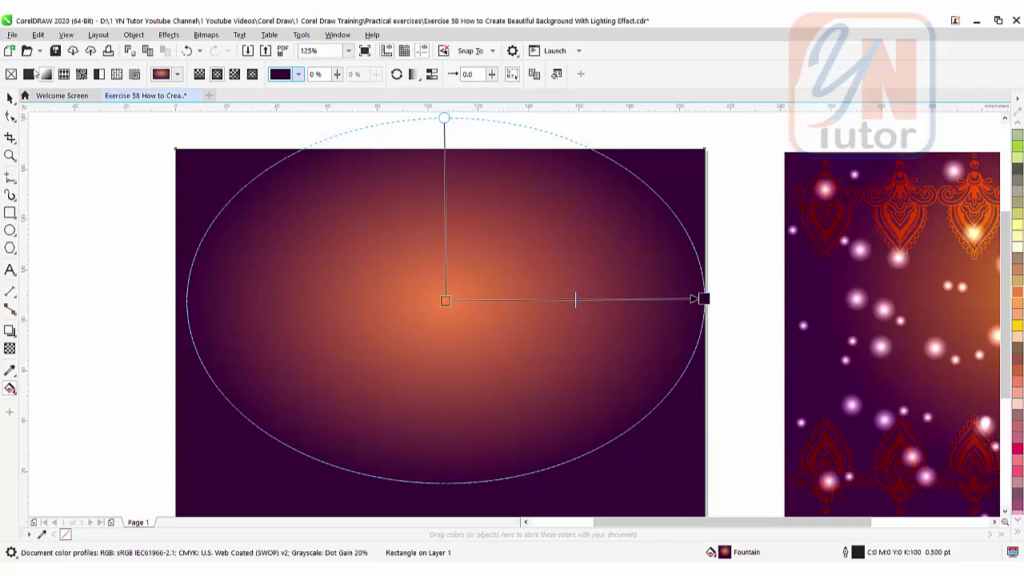
- Import the image "hand-painted 2" beside the page and scale it down to about 18 by 23 mm
left_click(12, 34)
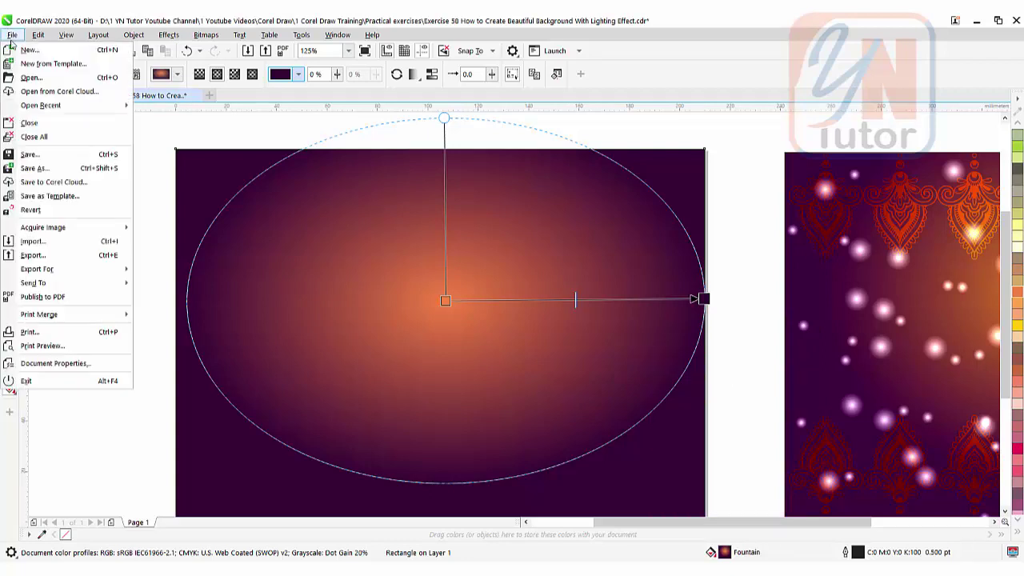
left_click(37, 243)
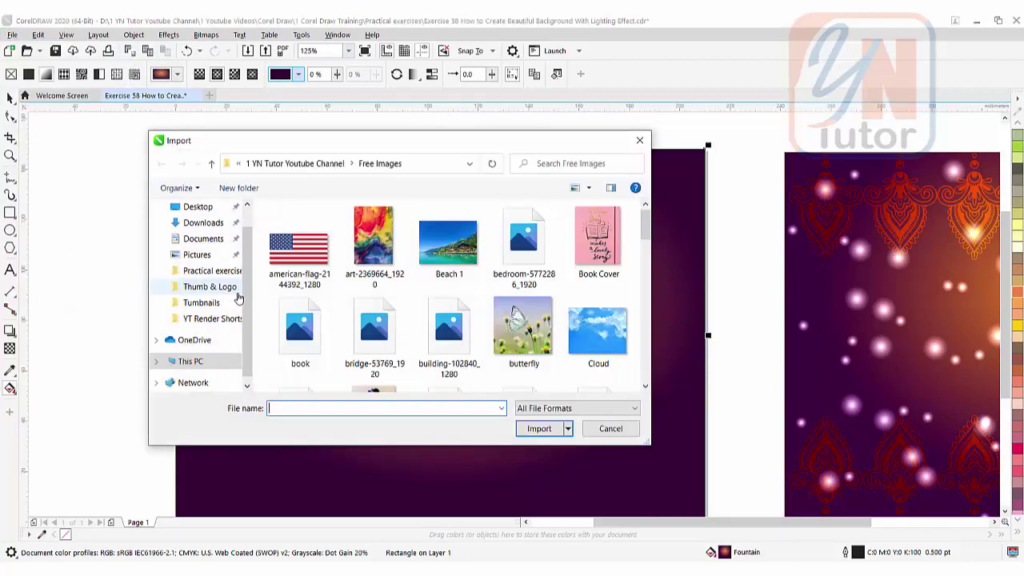
scroll(299, 328, "down", 3)
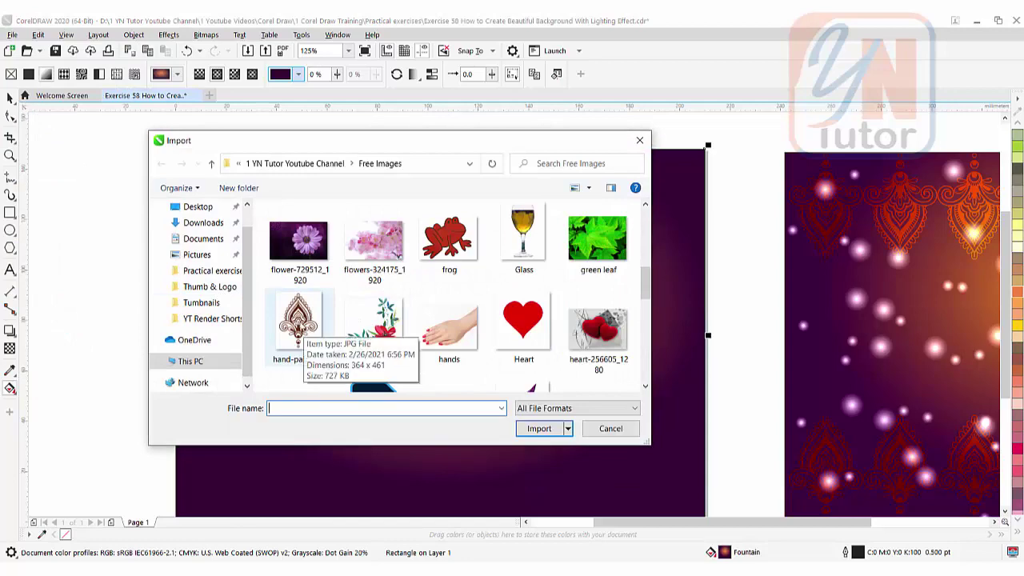
left_click(299, 324)
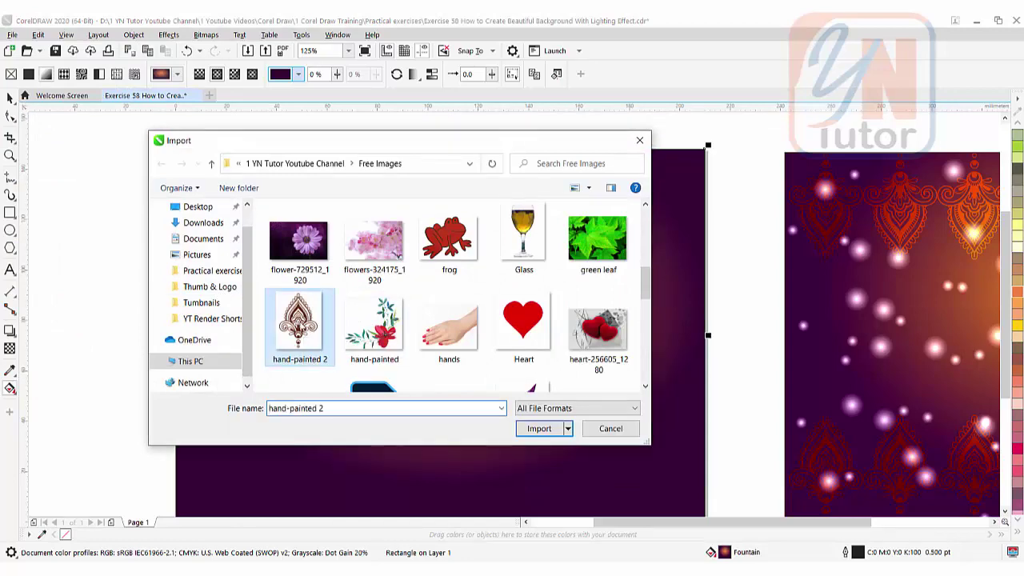
left_click(538, 429)
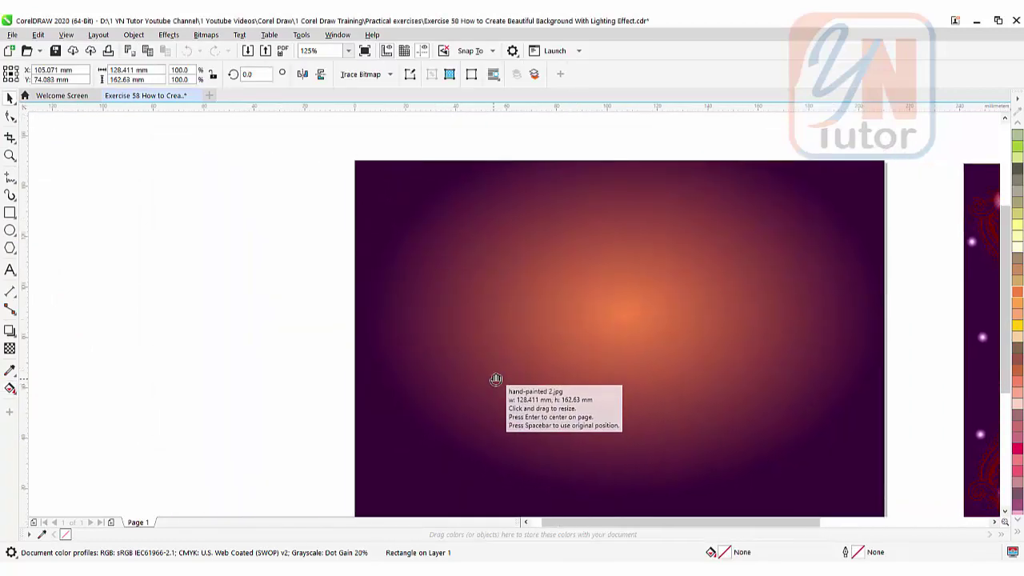
left_click_drag(133, 205, 233, 328)
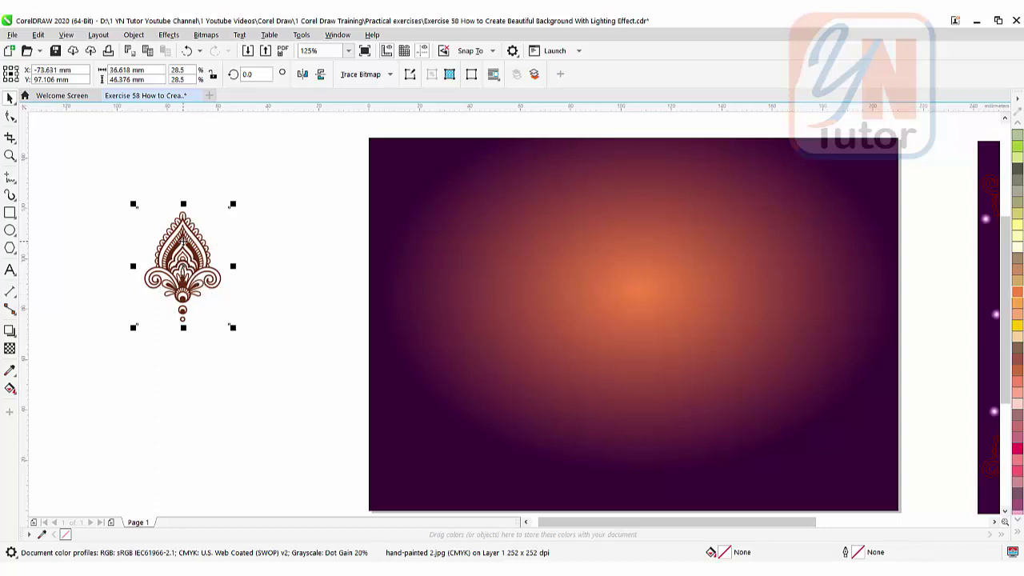
left_click_drag(233, 203, 186, 262)
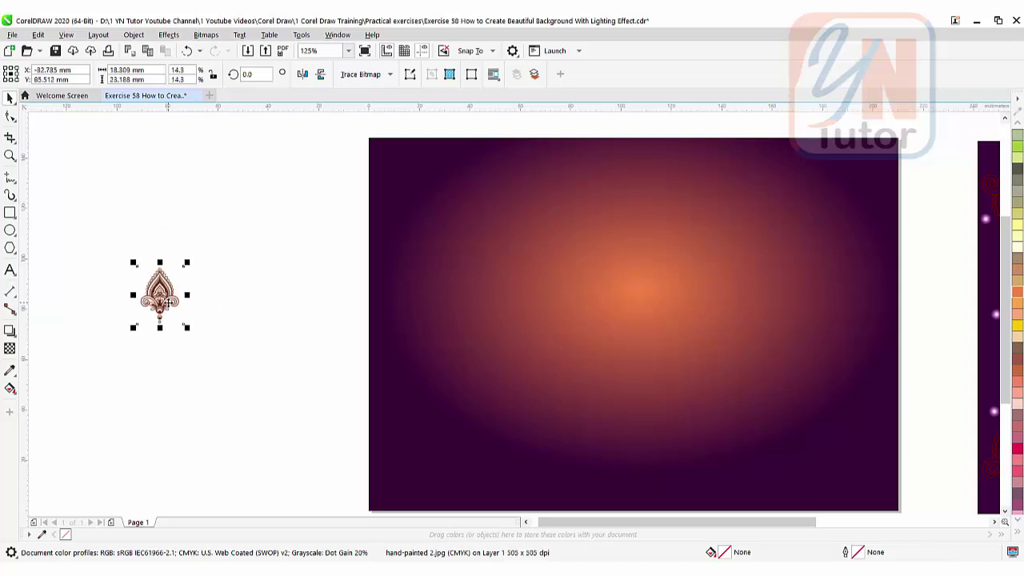
- Convert the imported ornament to vectors with an Outline Trace using the Line art image type
left_click(355, 77)
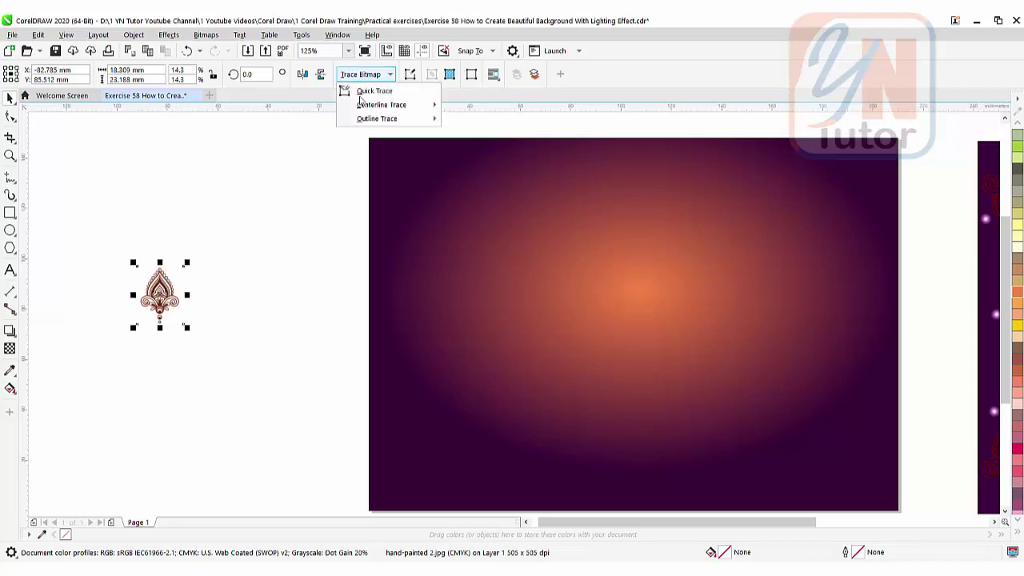
mouse_move(373, 118)
left_click(463, 121)
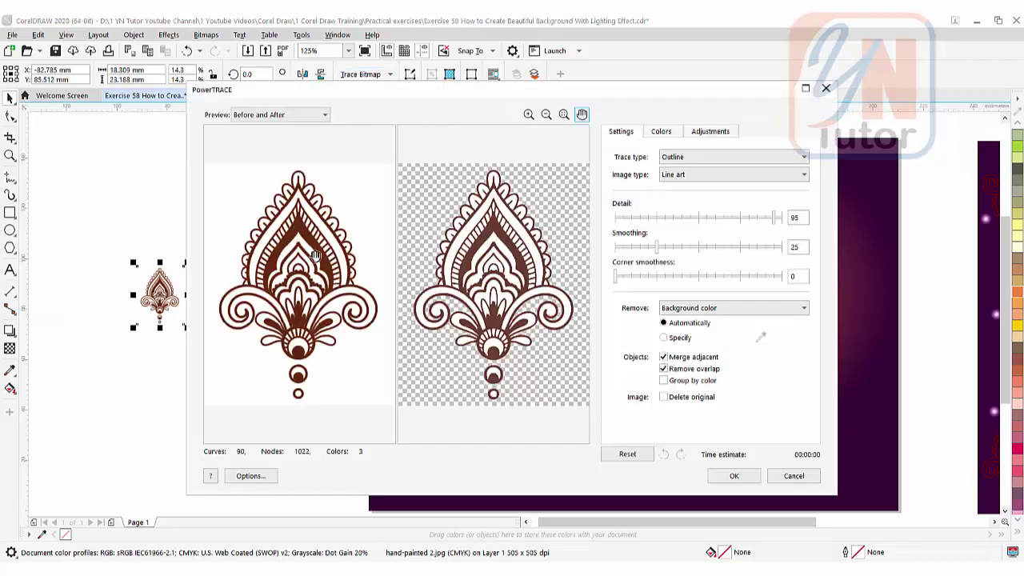
left_click(733, 476)
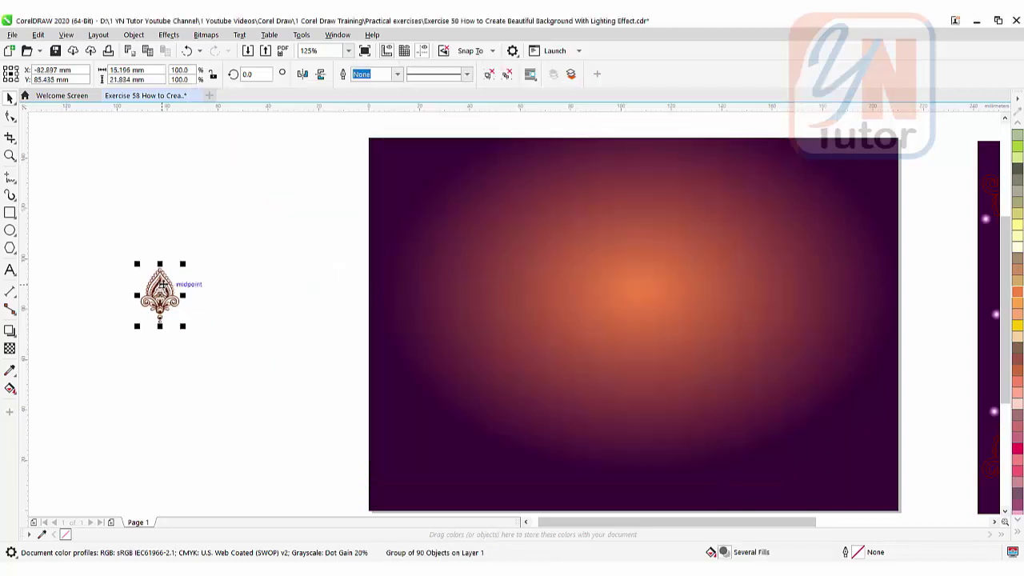
- Move the traced ornament off the source bitmap and delete the original image
left_click_drag(160, 286, 246, 286)
right_click(246, 286)
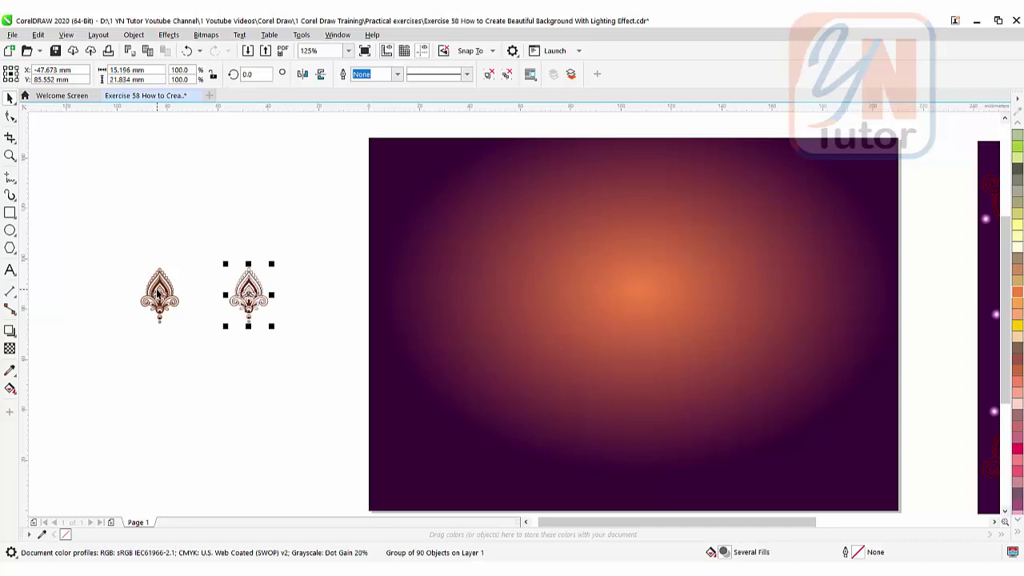
left_click(159, 295)
key("Delete")
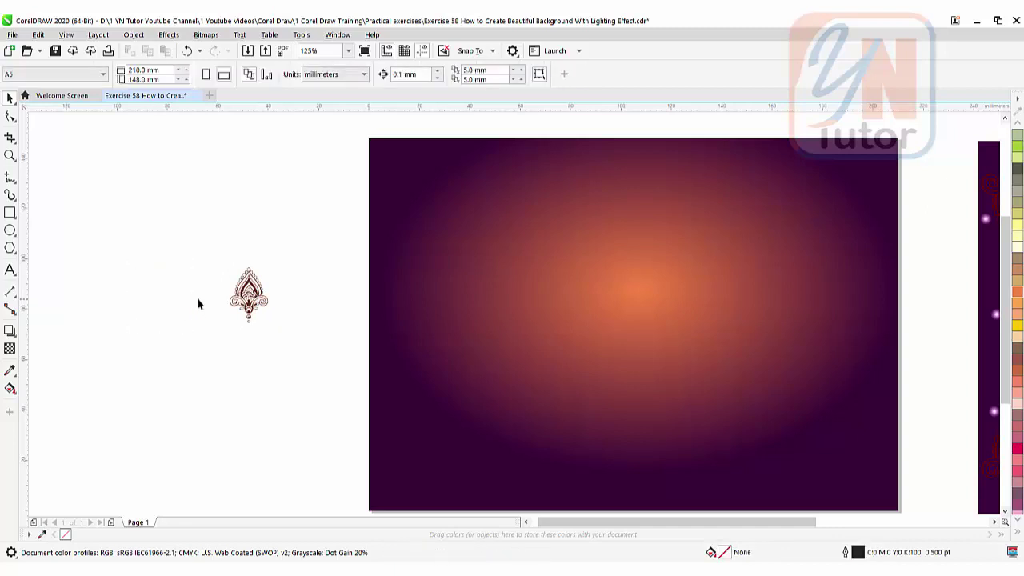
- Enlarge the traced ornament to about 33 by 47 mm and reposition it beside the page
left_click(245, 293)
left_click_drag(273, 264, 315, 201)
left_click_drag(272, 255, 252, 224)
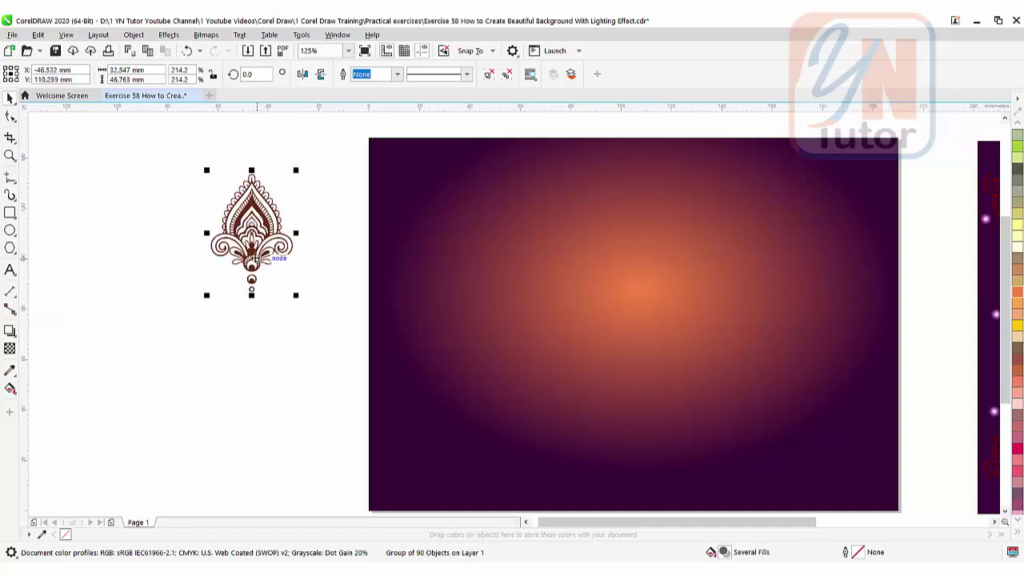
- Try a yellow fill on the whole traced ornament group, and undo it
scroll(1016, 280, "up", 5)
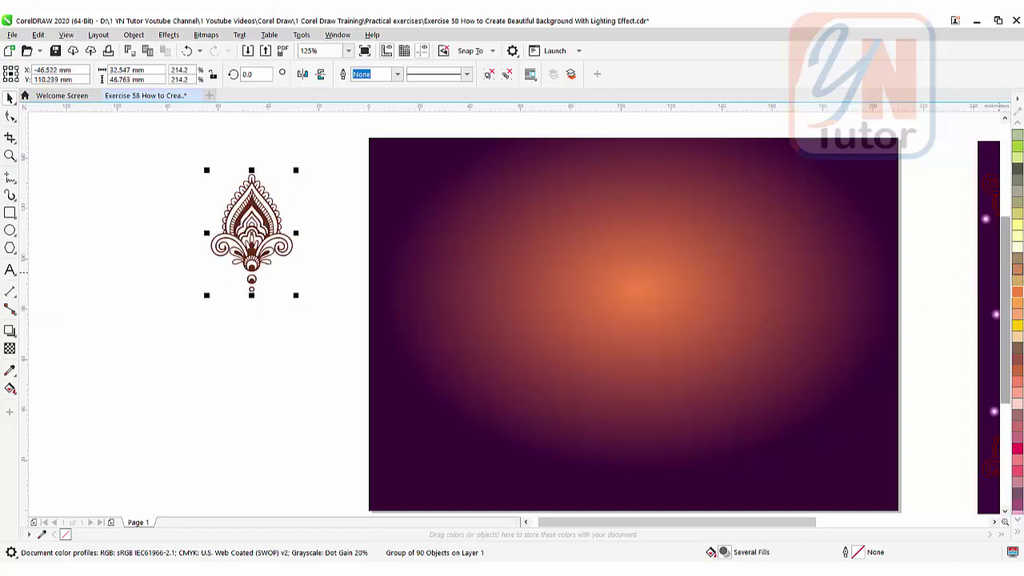
left_click(1017, 304)
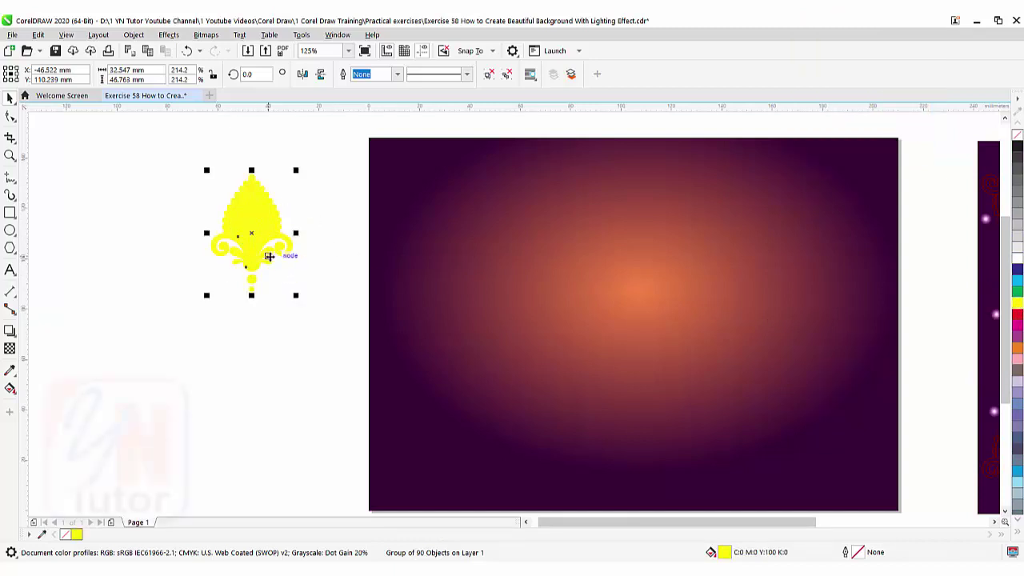
key("ctrl+z")
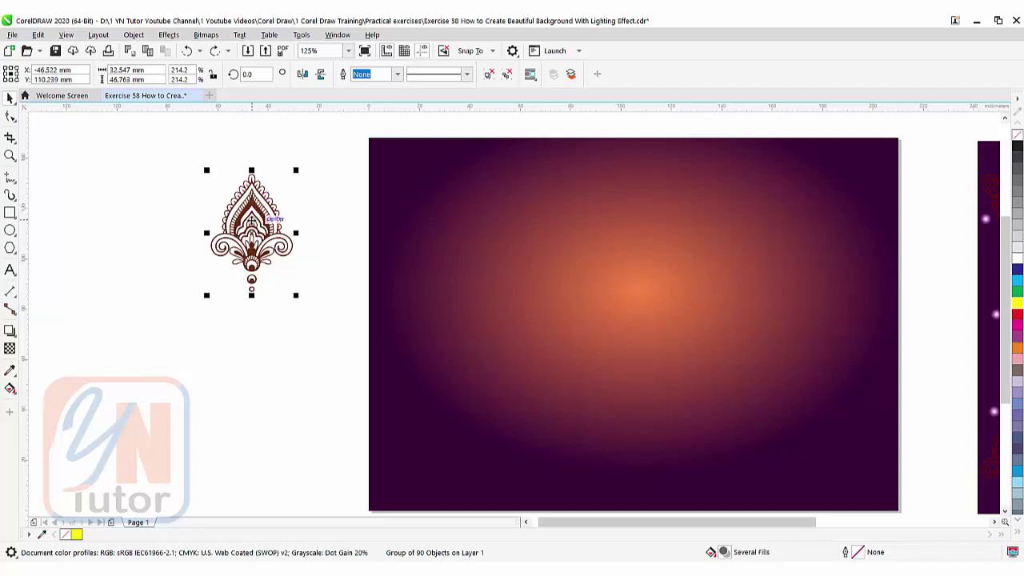
- Ungroup and weld the traced ornament's pieces into a single curve, and fill it with yellow
left_click(502, 78)
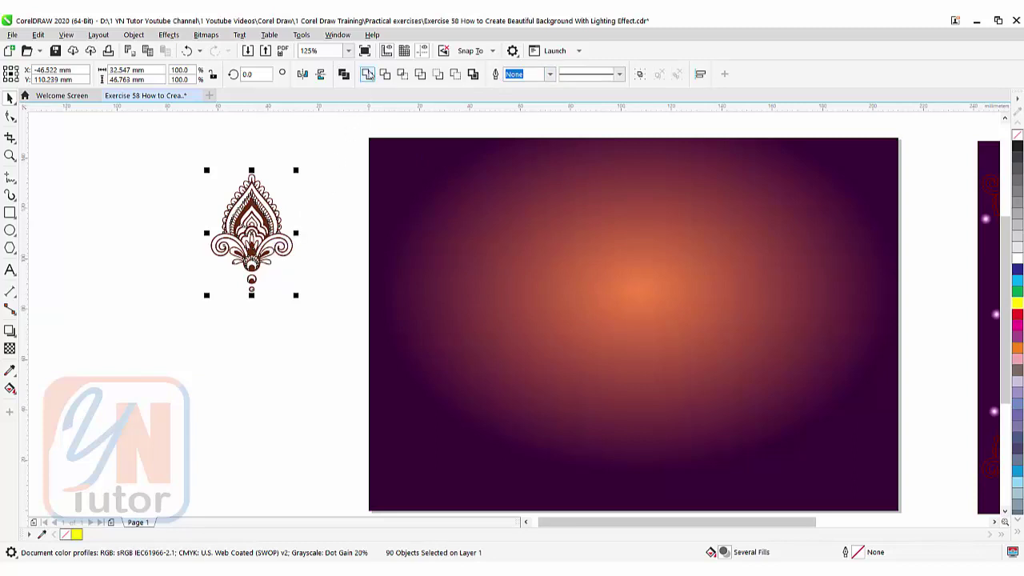
left_click(368, 73)
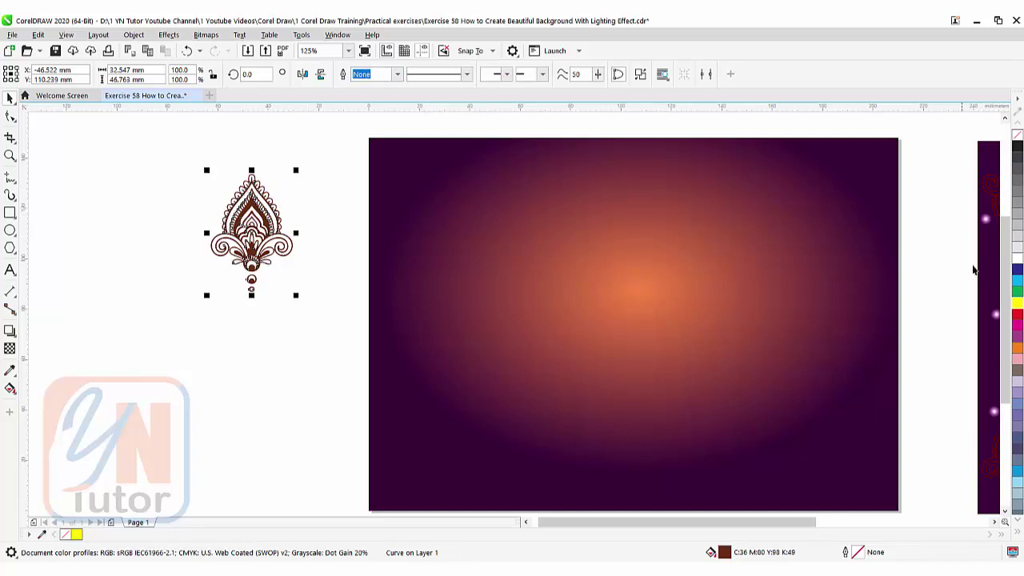
left_click(1017, 288)
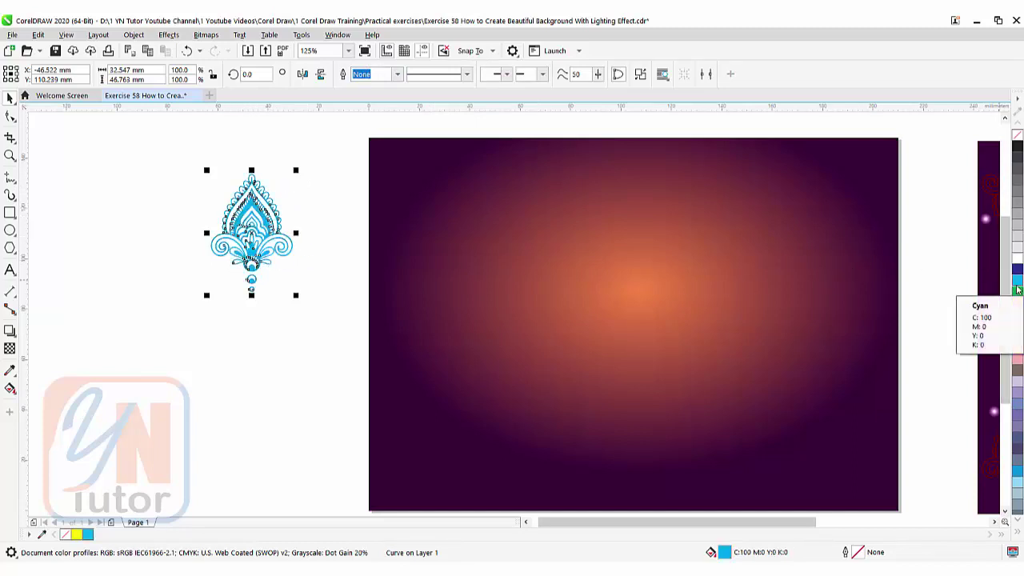
left_click(1017, 273)
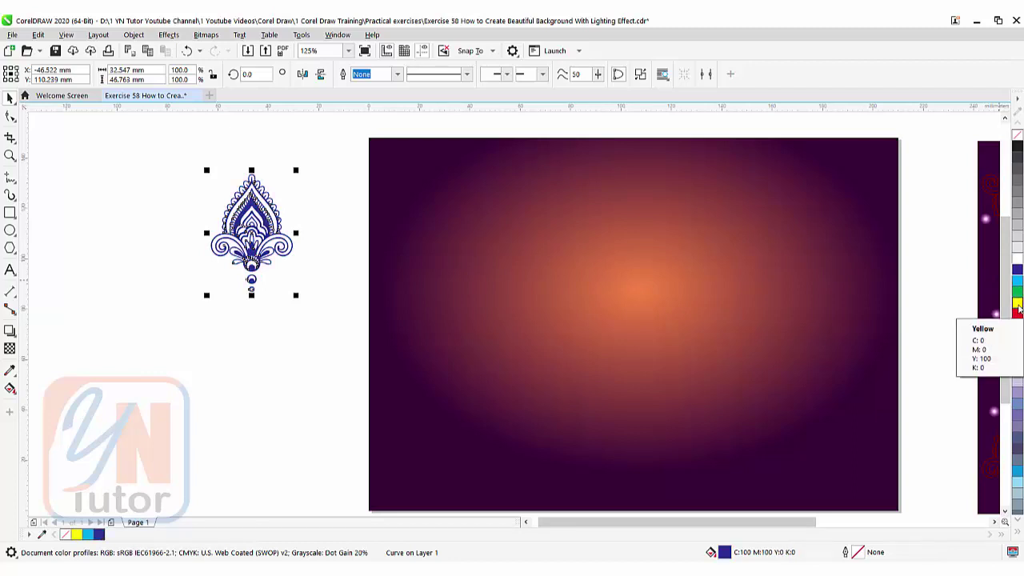
left_click(1018, 305)
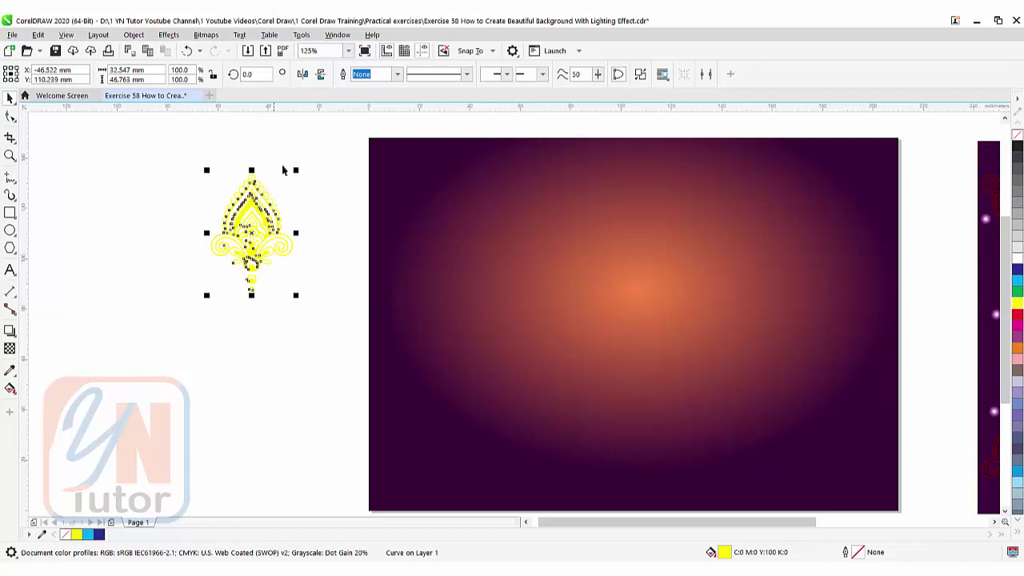
- Flip the yellow ornament vertically and place it in the upper-left corner of the page
left_click(321, 74)
left_click_drag(253, 232, 411, 204)
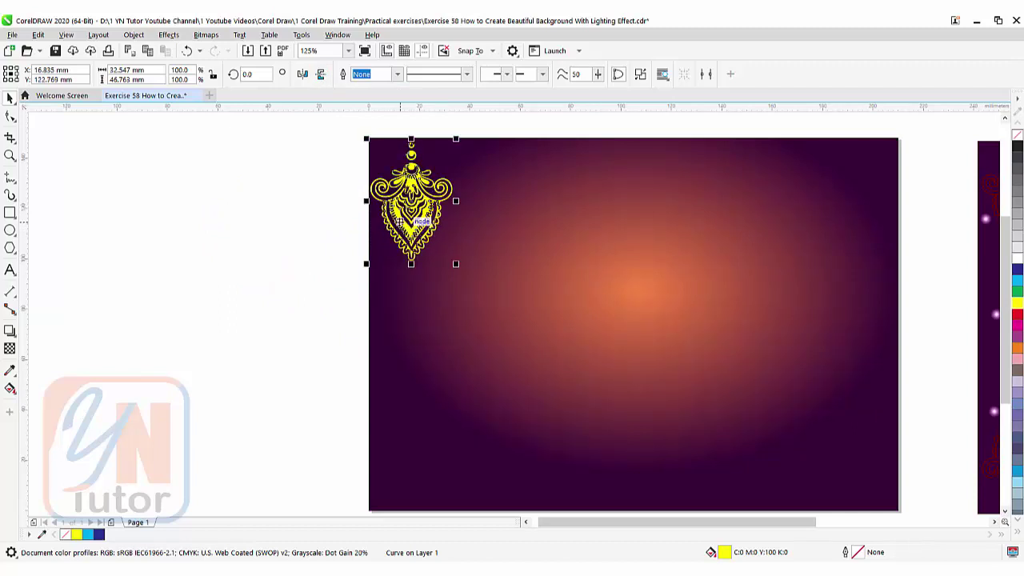
- Duplicate the ornament at an even spacing of about 34 mm to make a row of six along the page's upper edge
left_click_drag(404, 219, 491, 220)
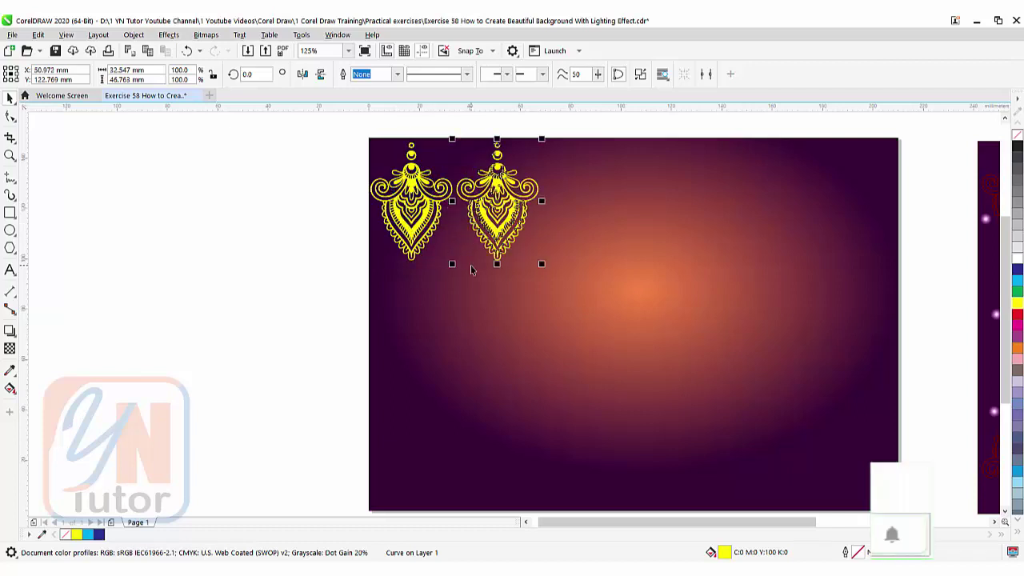
key("ctrl+r")
key("ctrl+r")
key("ctrl+r")
key("ctrl+r")
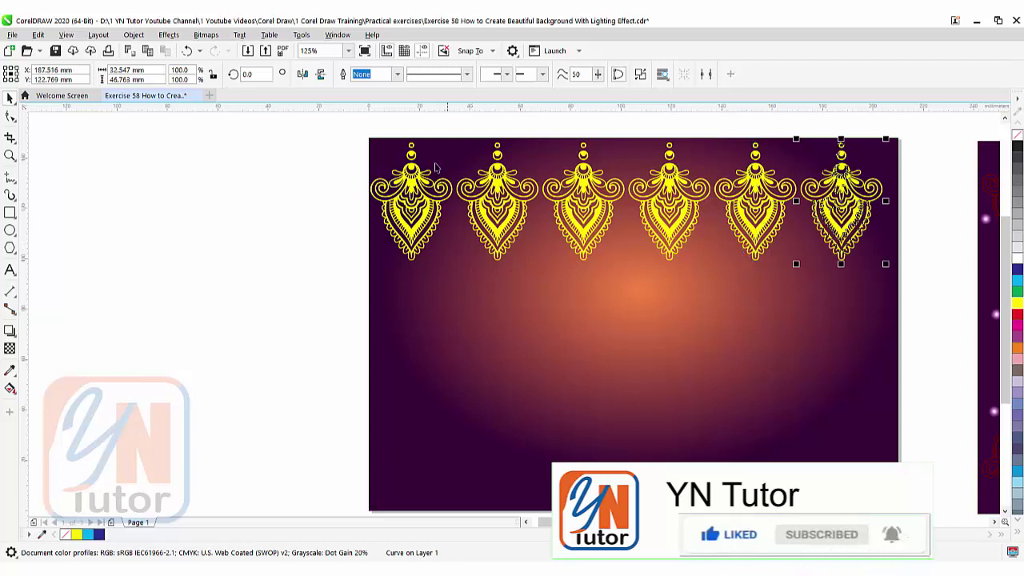
- Group the six ornaments and scale the row proportionally to about 208 mm wide so it spans the page
left_click_drag(352, 123, 886, 286)
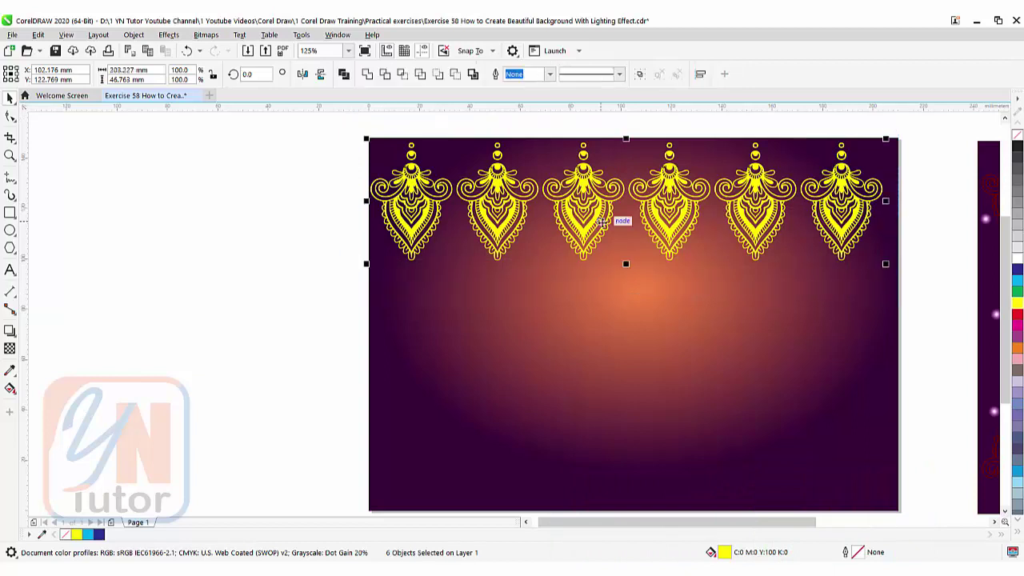
left_click(639, 74)
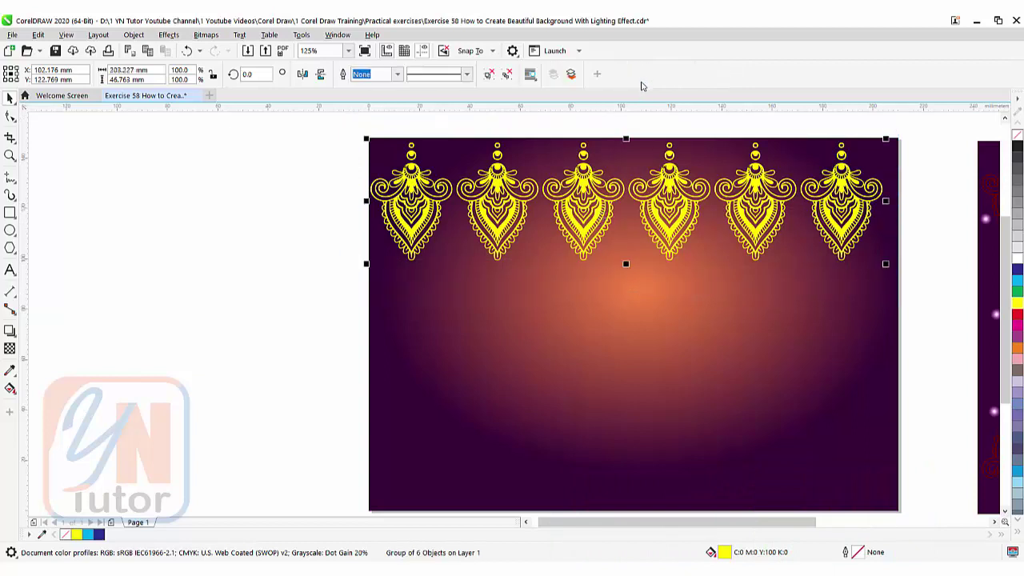
left_click_drag(885, 265, 692, 221)
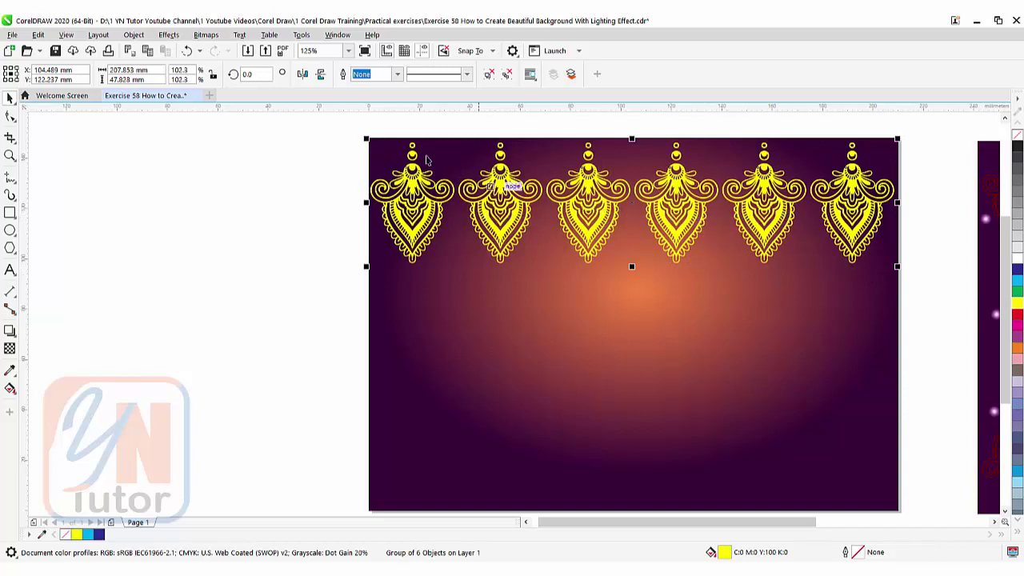
- Place a vertically mirrored copy of the ornament row along the page's lower edge and group both rows
left_click(321, 75)
left_click_drag(631, 207, 637, 451)
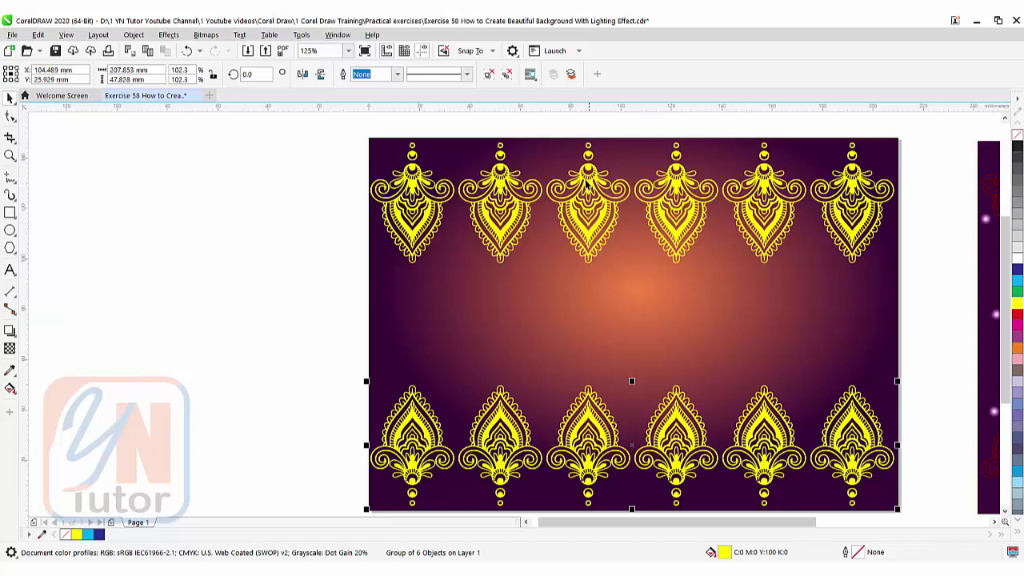
left_click(584, 188, "shift")
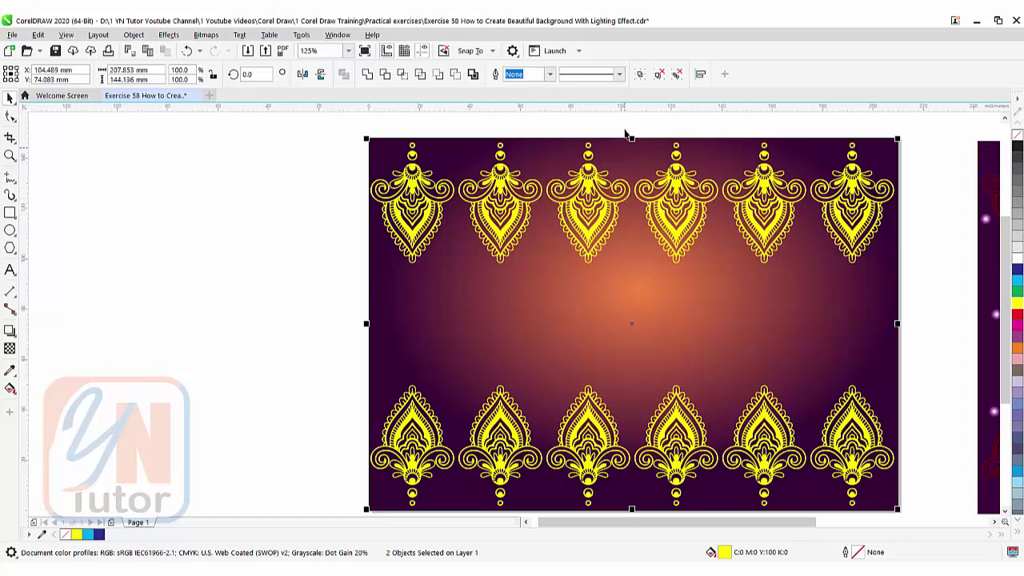
left_click(640, 77)
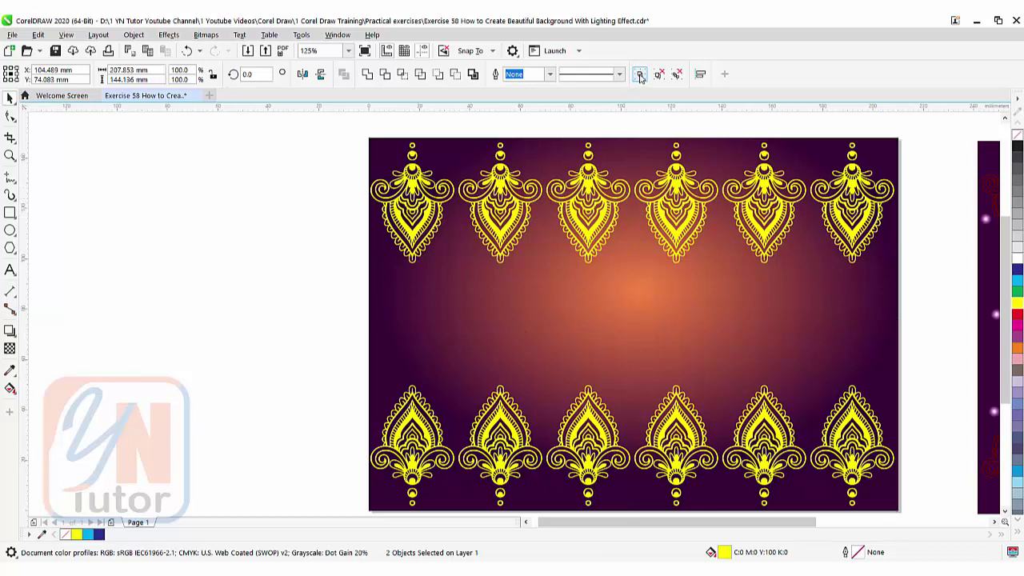
- Try moving the grouped ornament rows partly off the page, and undo the move
key("Escape")
left_click(407, 225)
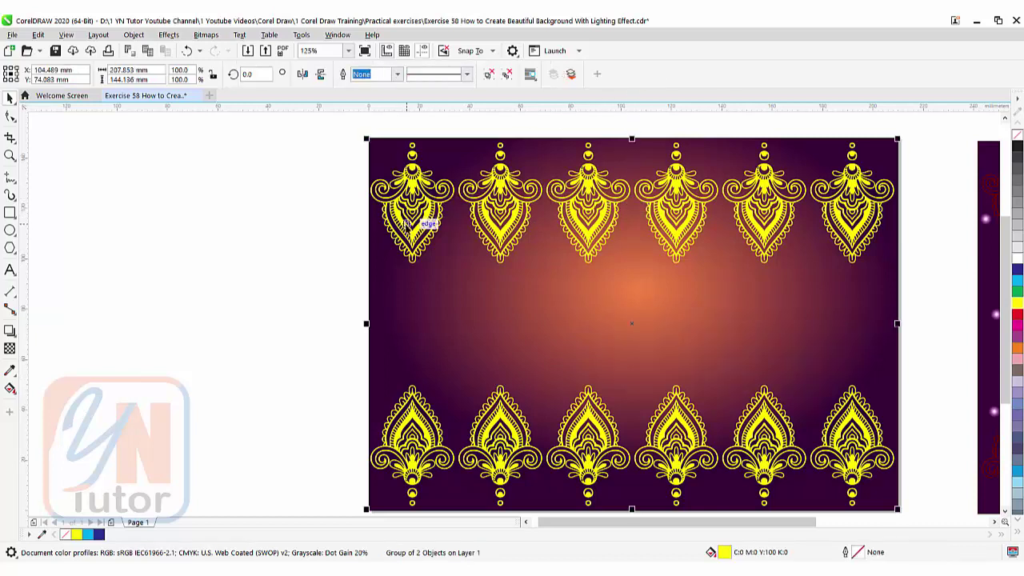
left_click_drag(408, 225, 280, 244)
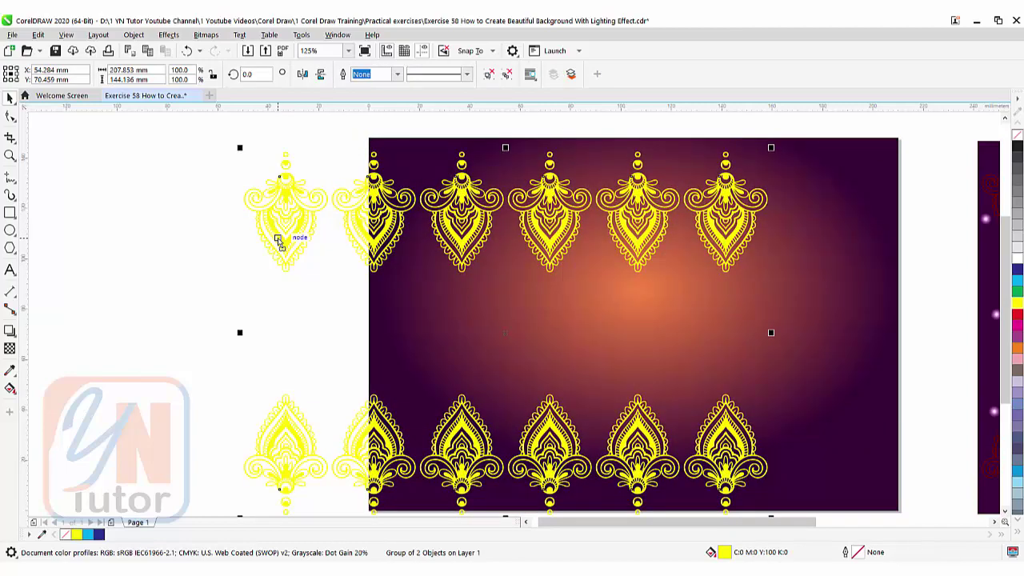
key("ctrl+z")
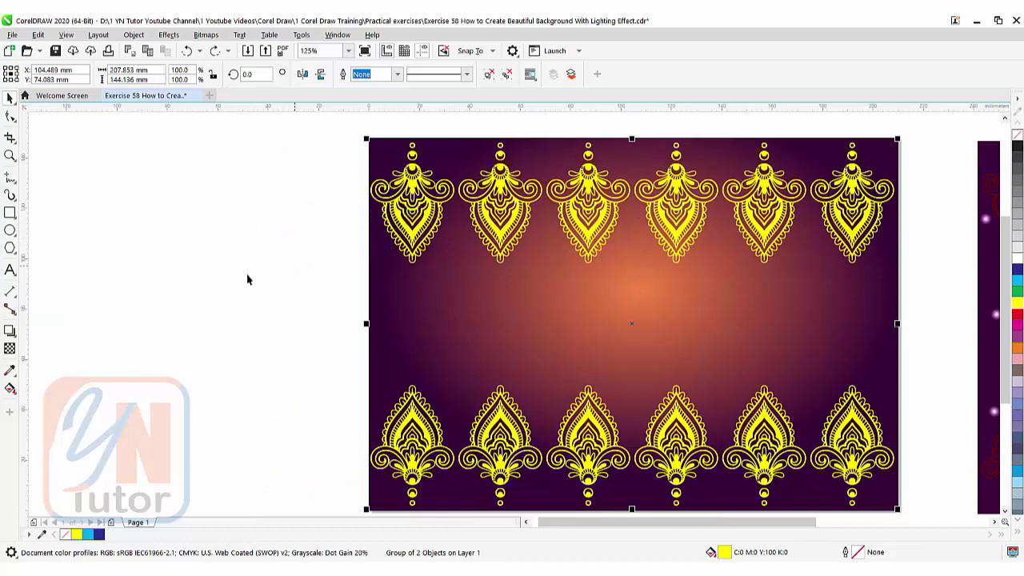
- Set the transparency merge mode of the grouped ornament rows to Overlay
left_click(9, 349)
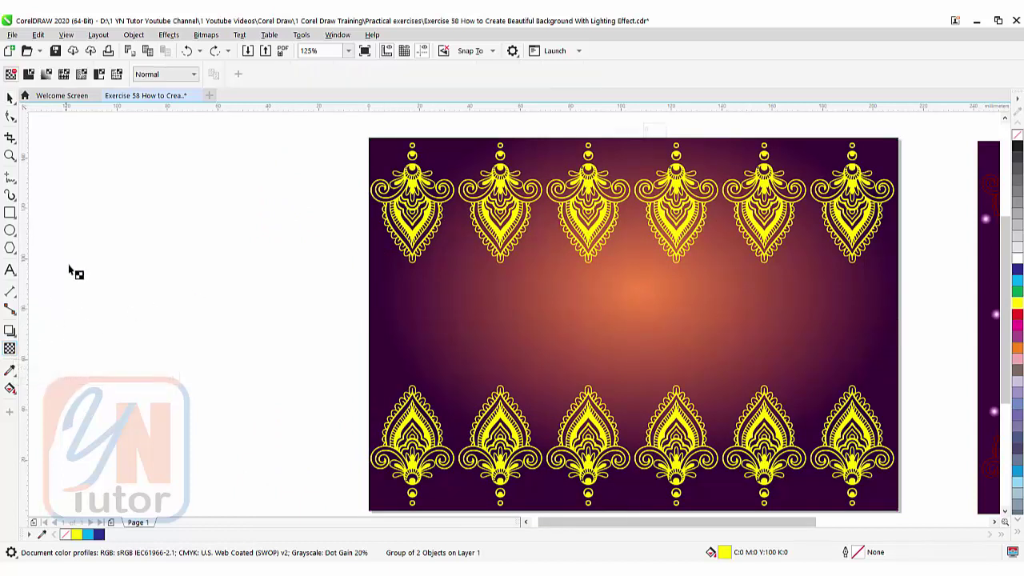
left_click(182, 74)
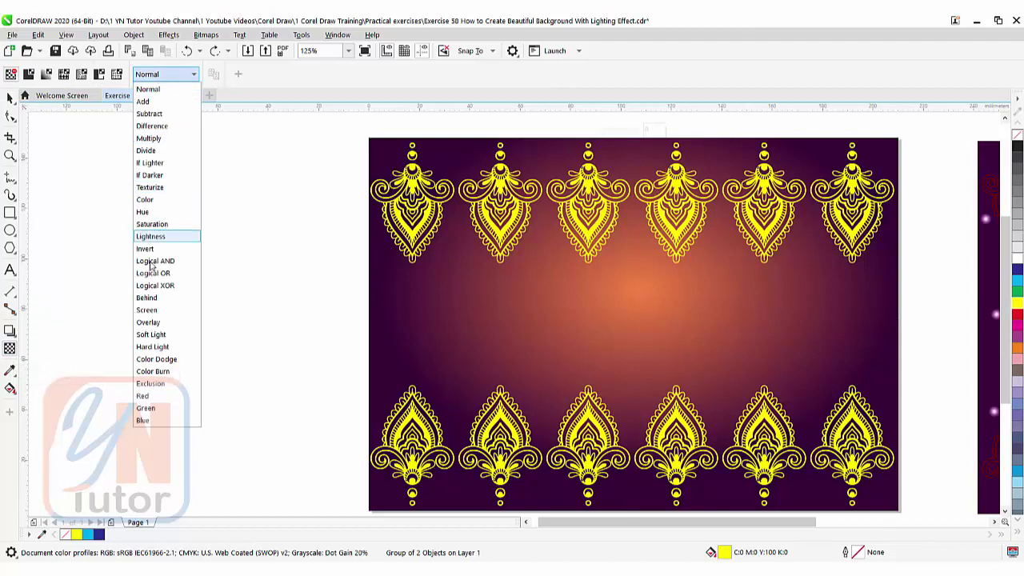
left_click(148, 323)
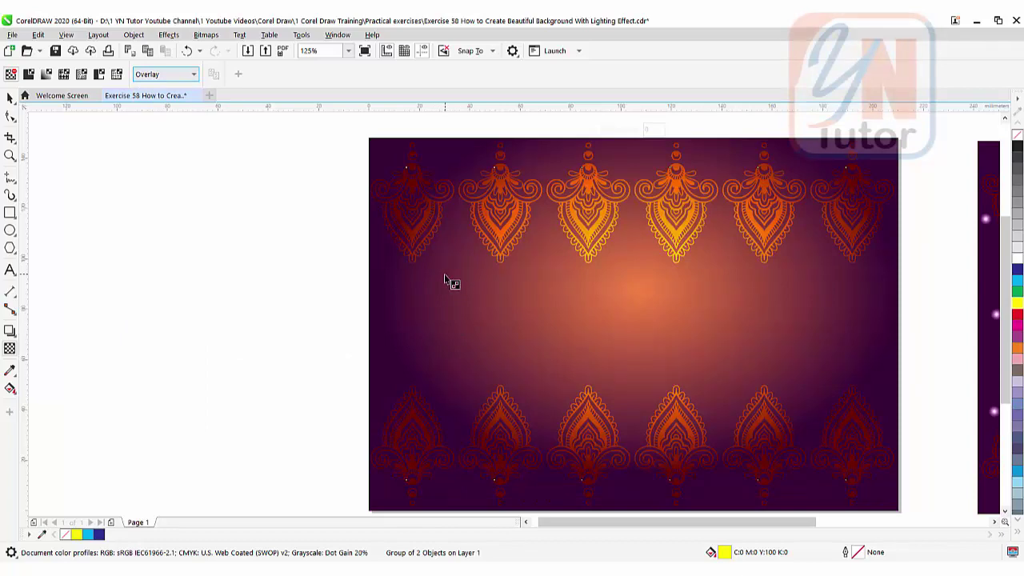
- Draw a circle about 7.8 mm in diameter below the first upper ornament, filled white with no outline
scroll(544, 323, "right", 2)
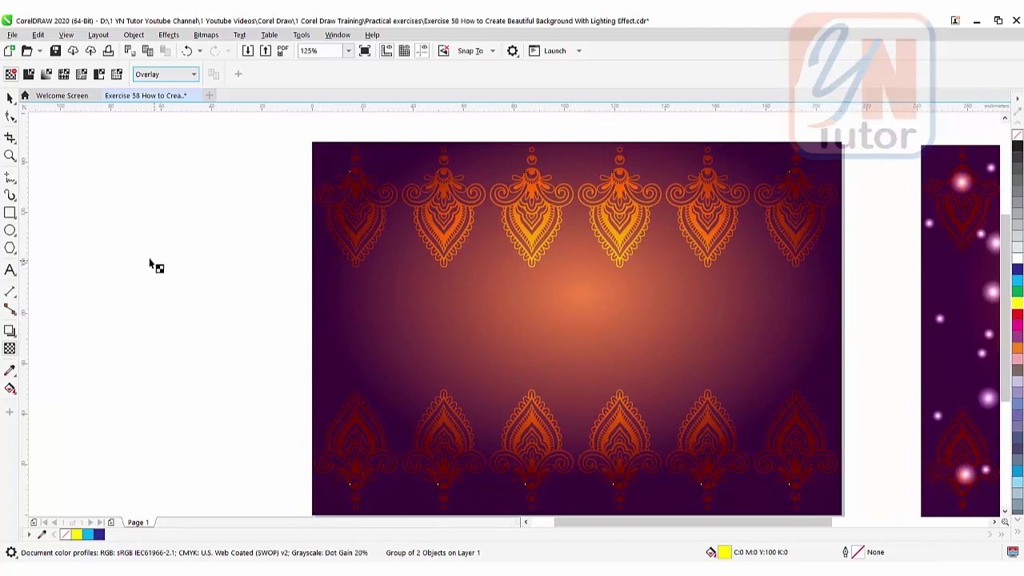
left_click(10, 230)
mouse_move(379, 299)
left_mouse_down()
mouse_move(413, 311)
mouse_move(389, 315)
left_mouse_up()
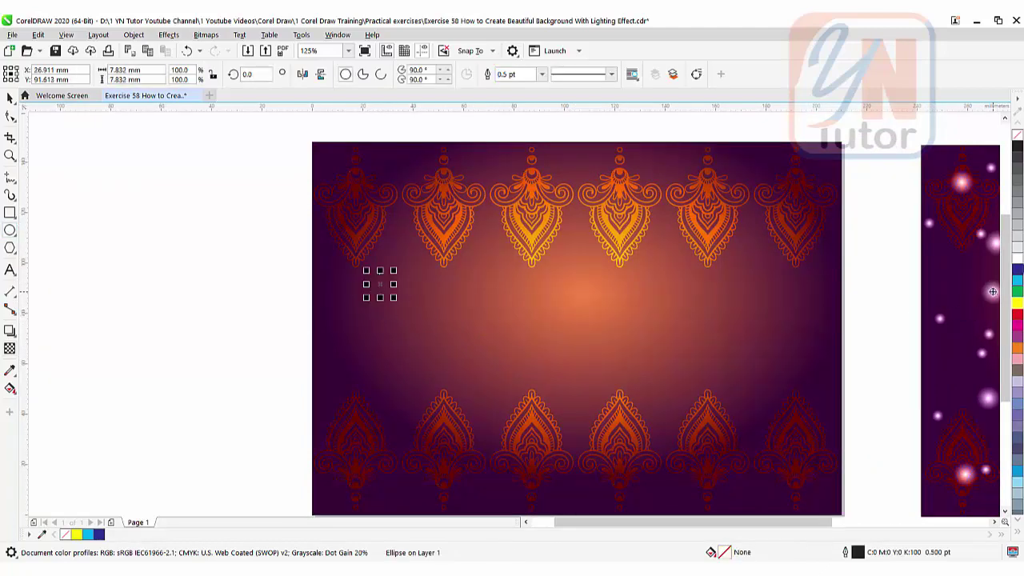
left_click(1016, 259)
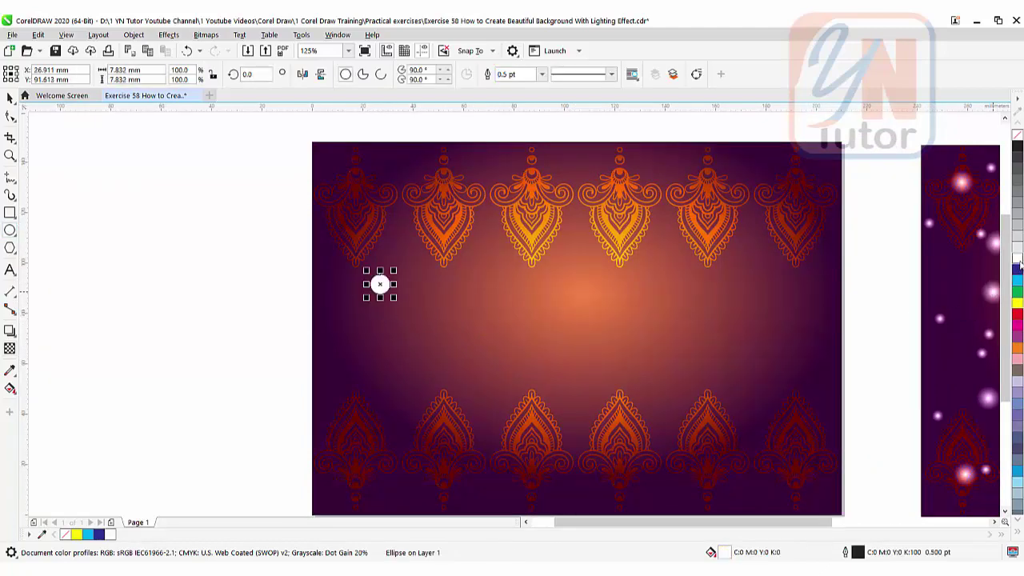
right_click(1016, 135)
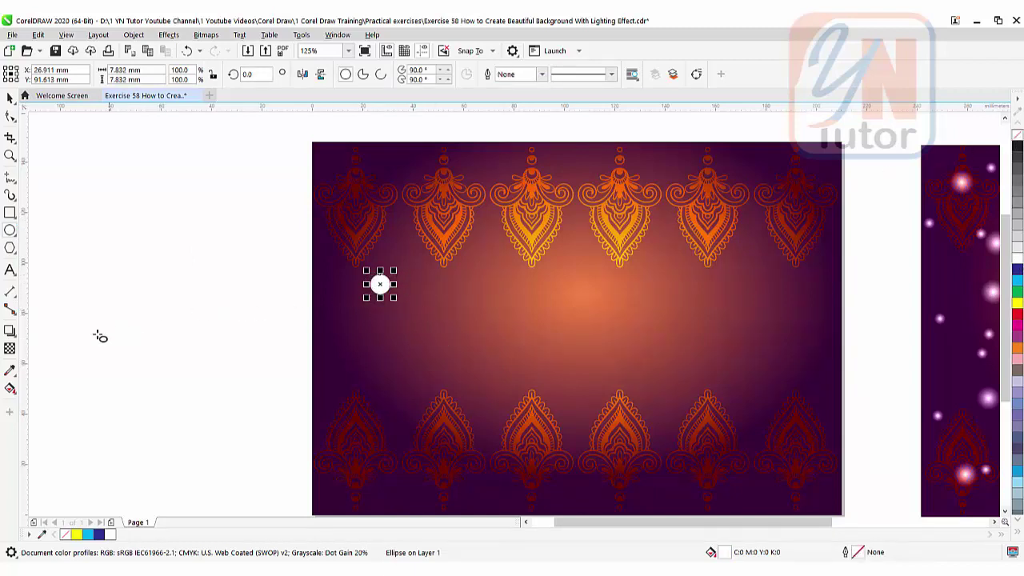
- Apply an elliptical fountain transparency to the white circle so that it fades out towards its edge
left_click(10, 348)
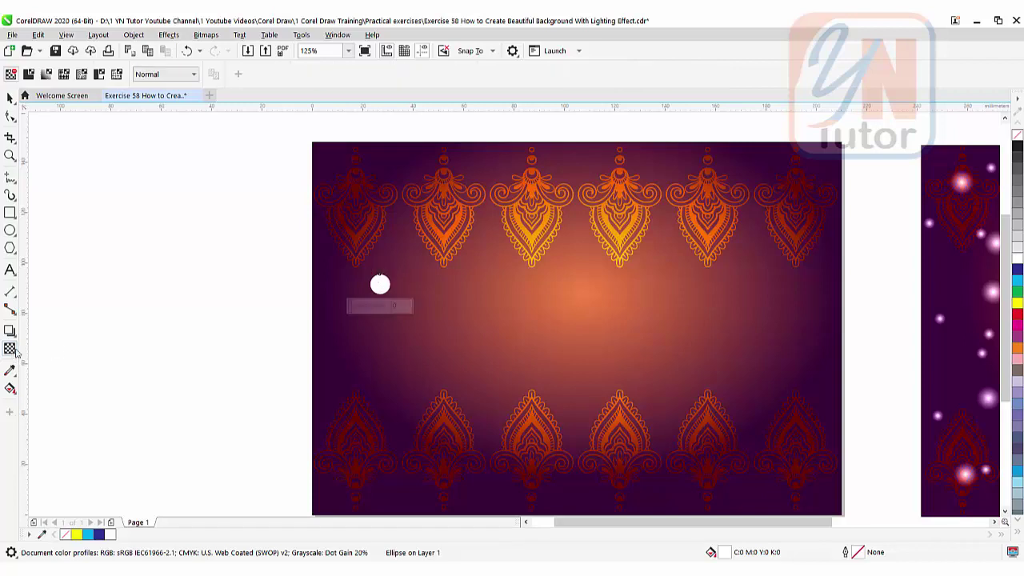
left_click(46, 73)
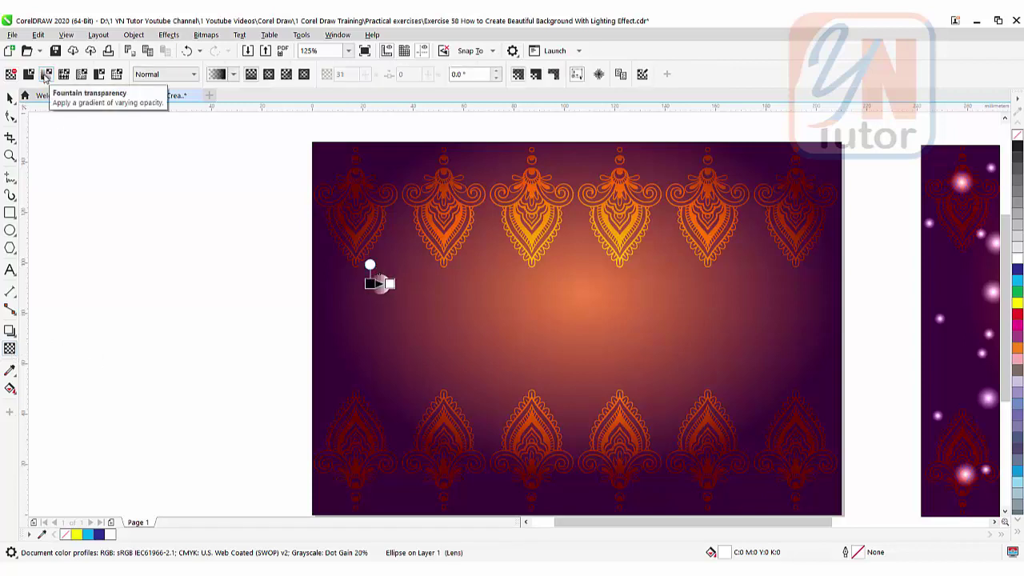
left_click(269, 77)
scroll(379, 302, "up", 2)
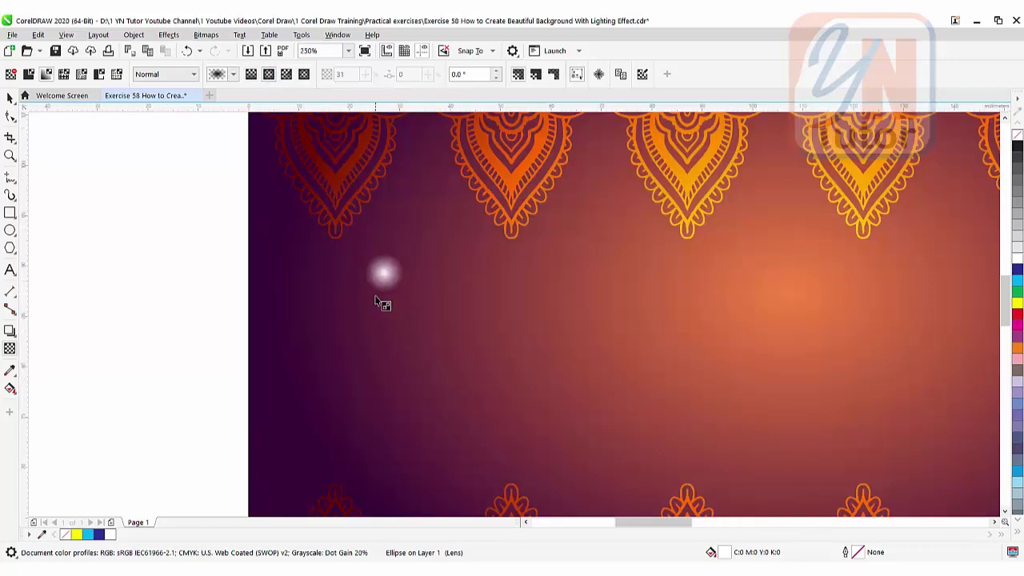
scroll(383, 303, "up", 2)
left_click(11, 96)
left_click(64, 201)
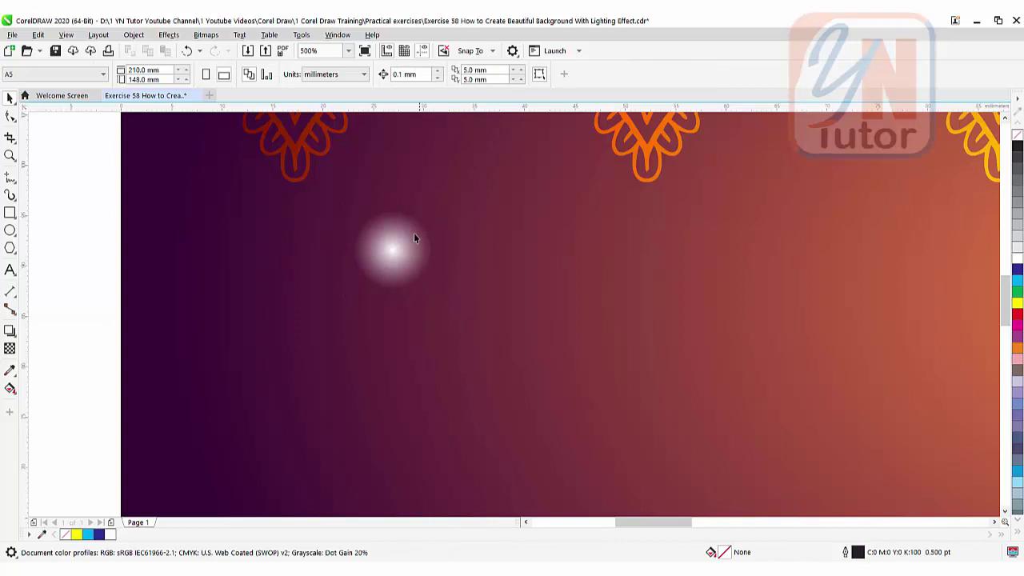
- Shrink the glow's transparency radius slightly inside the circle and set its merge mode to Add
left_click(395, 263)
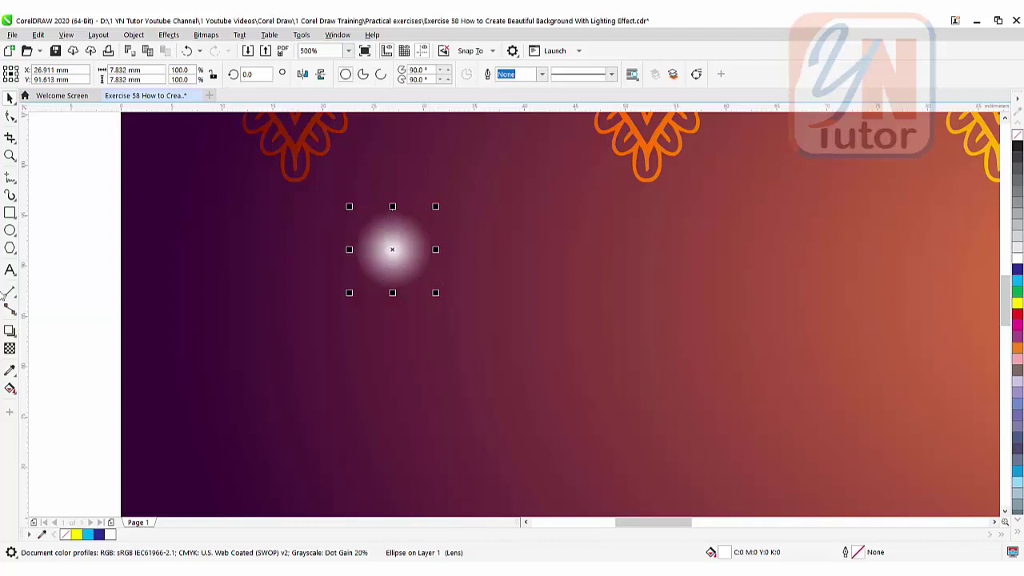
left_click(11, 350)
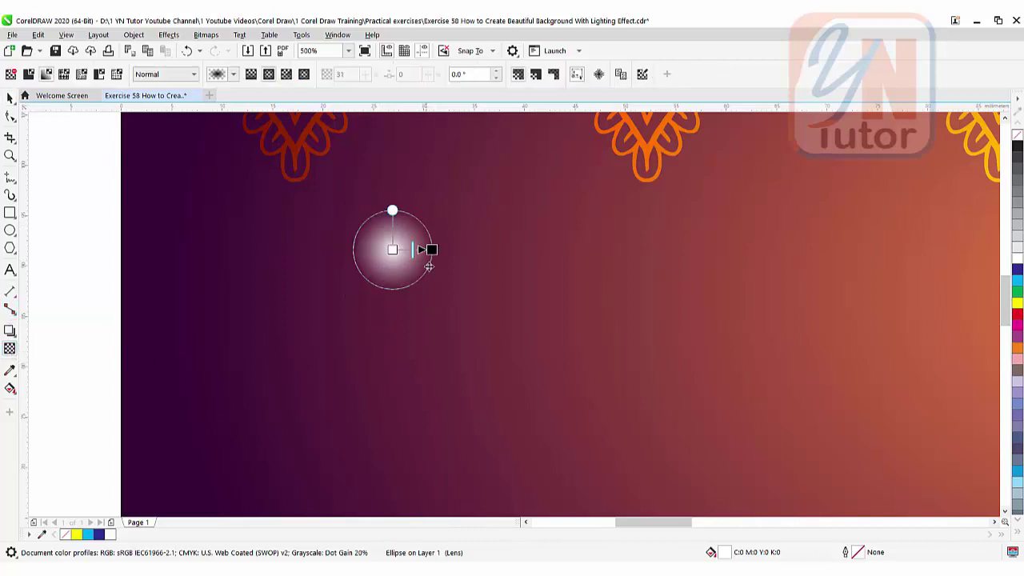
left_click_drag(432, 250, 422, 254)
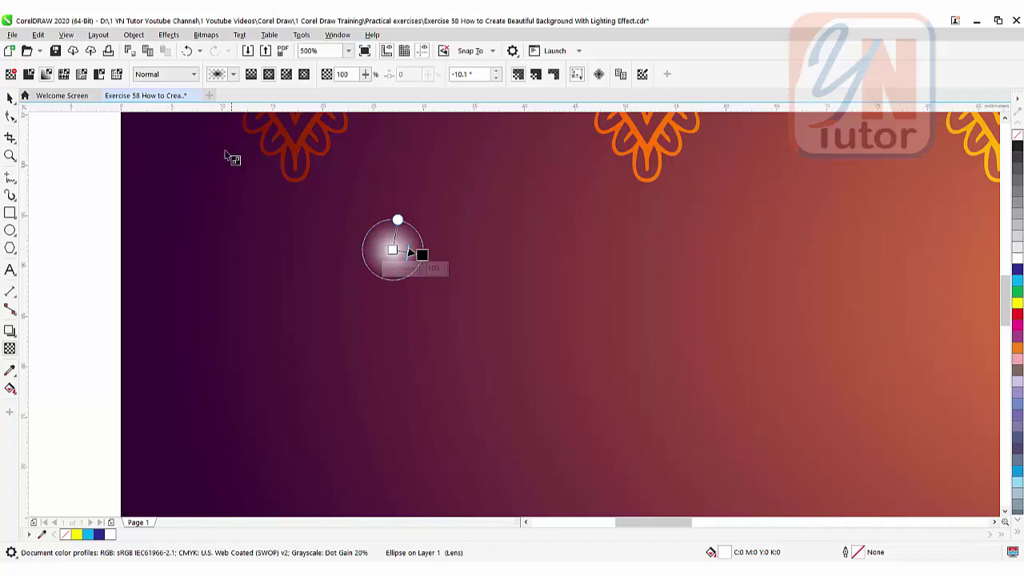
left_click(193, 75)
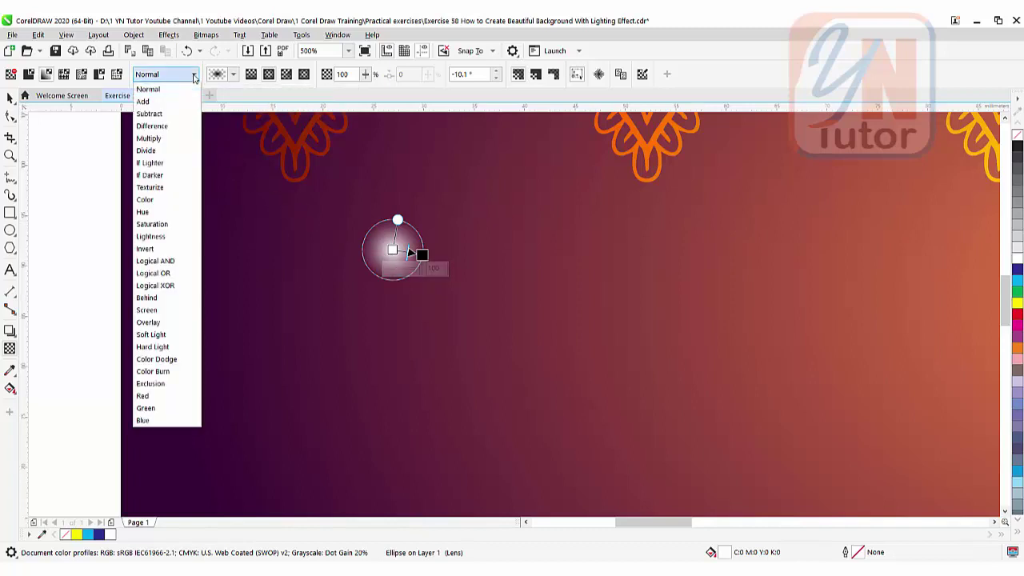
left_click(144, 102)
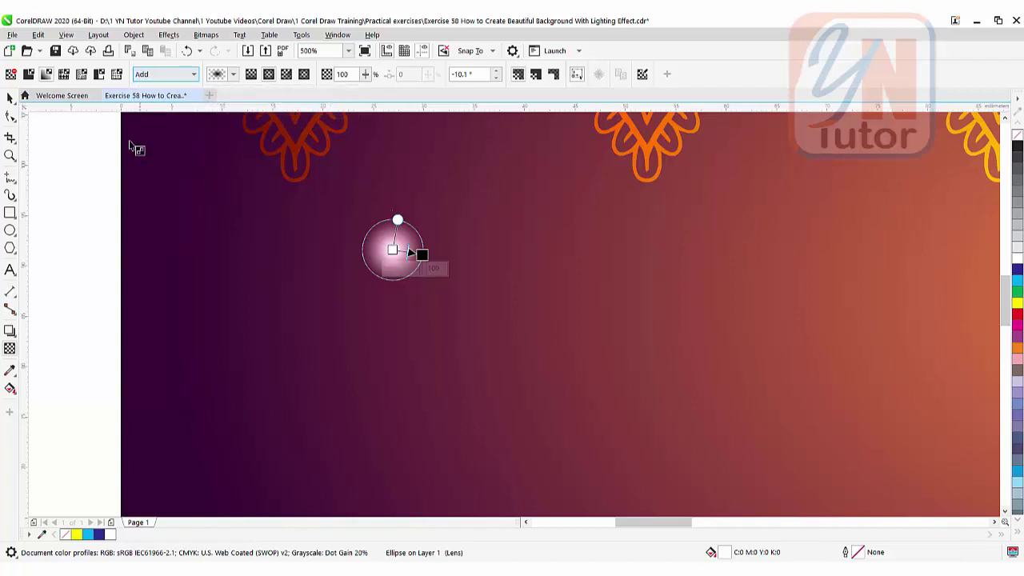
- Move the glowing circle towards the page's left edge, to about X 15 mm, Y 90 mm
left_click(9, 97)
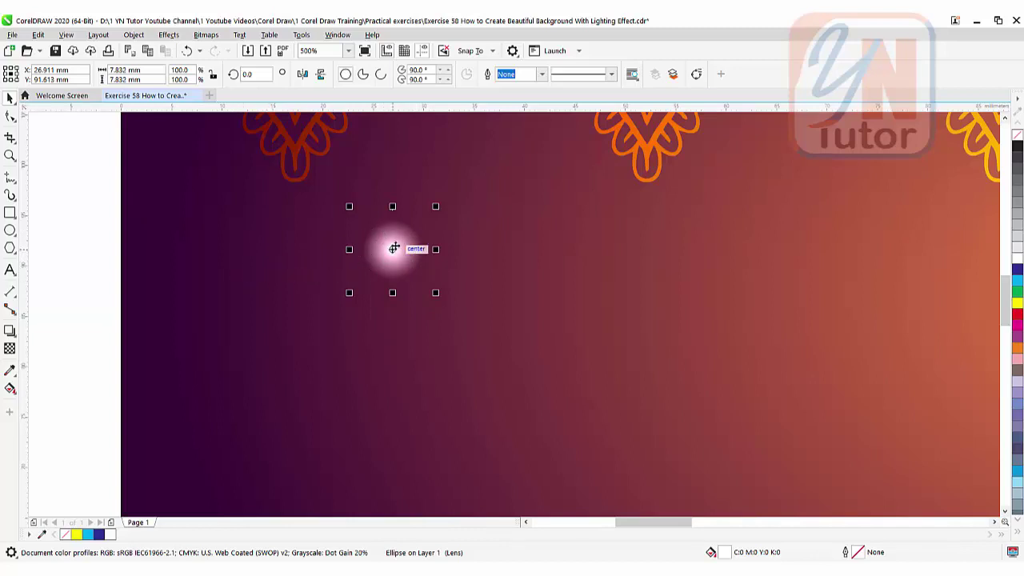
left_click_drag(396, 248, 284, 265)
scroll(303, 266, "down", 3)
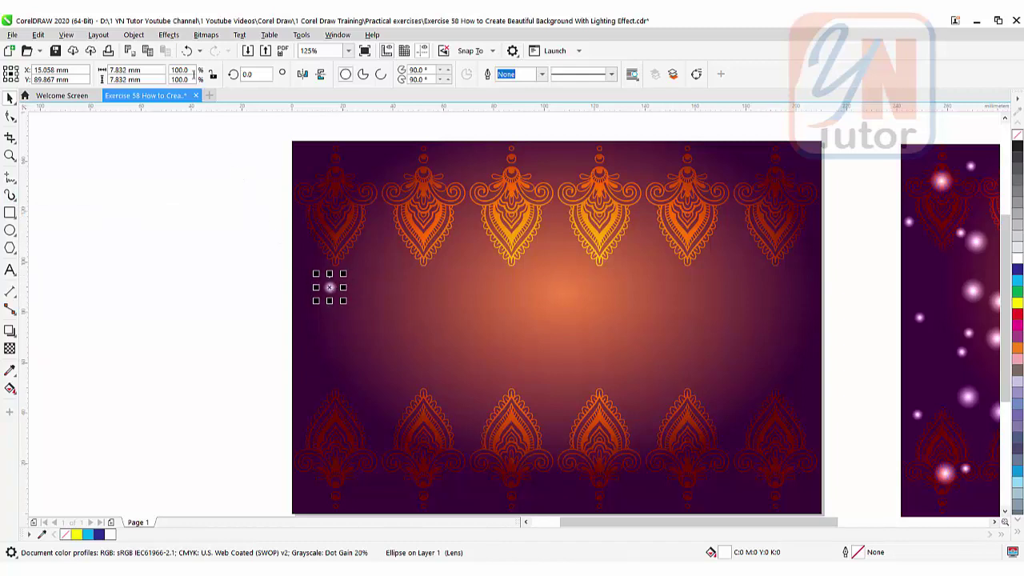
- Save the glowing circle as a new Object Sprayer stroke named star2 in the artistic media library
left_click(169, 35)
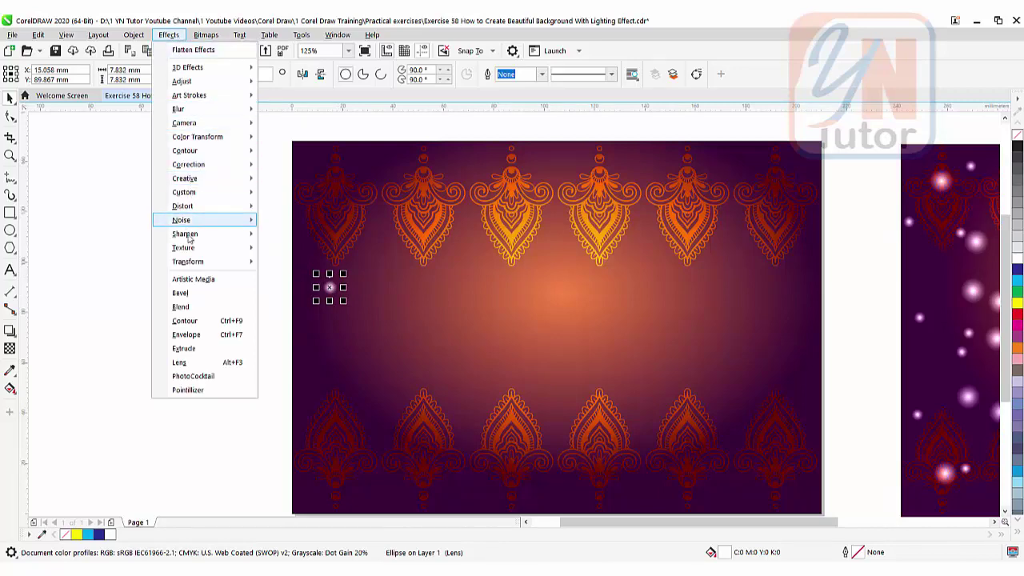
left_click(196, 280)
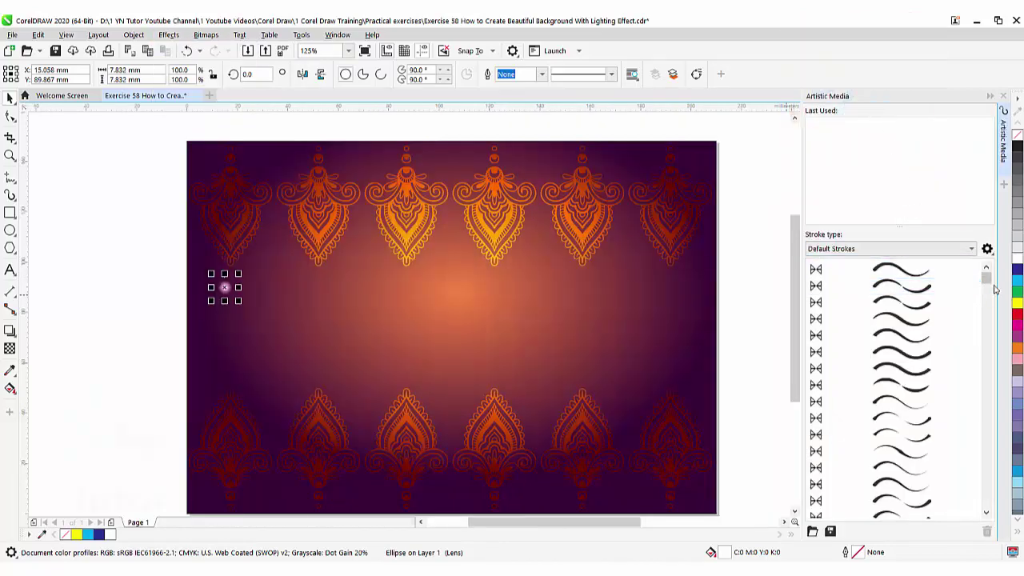
left_click(830, 532)
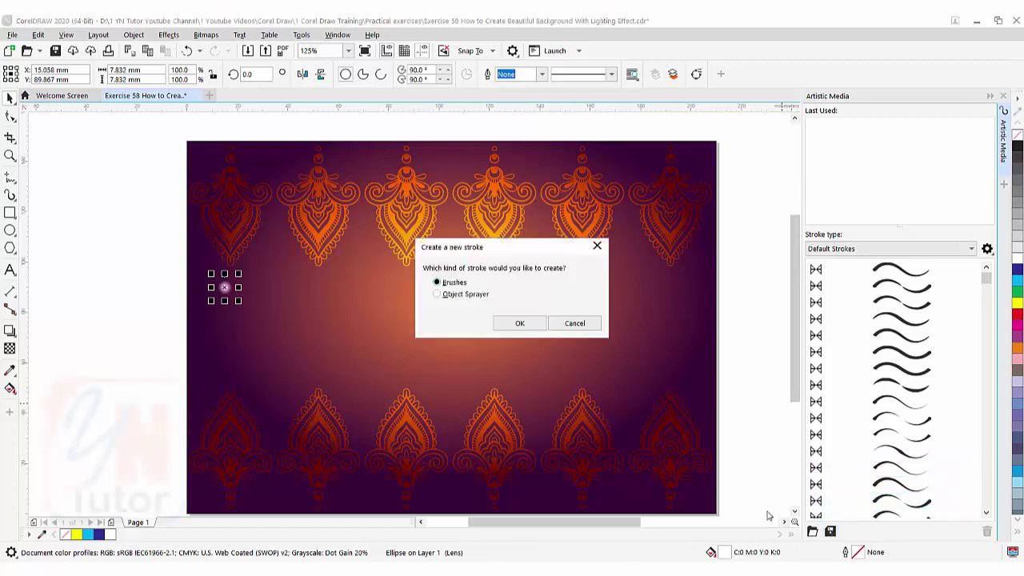
left_click(437, 295)
left_click(516, 324)
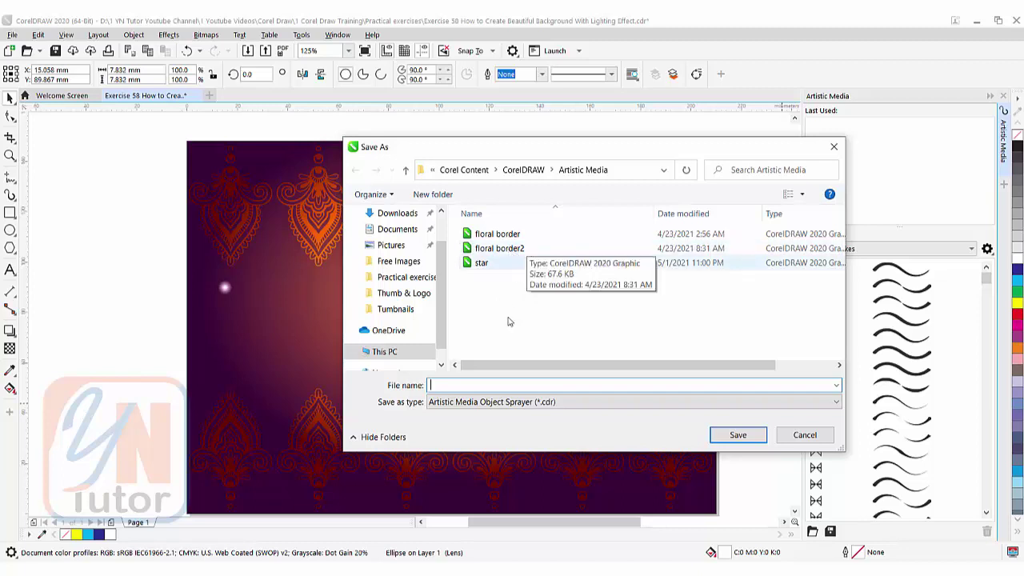
left_click(488, 267)
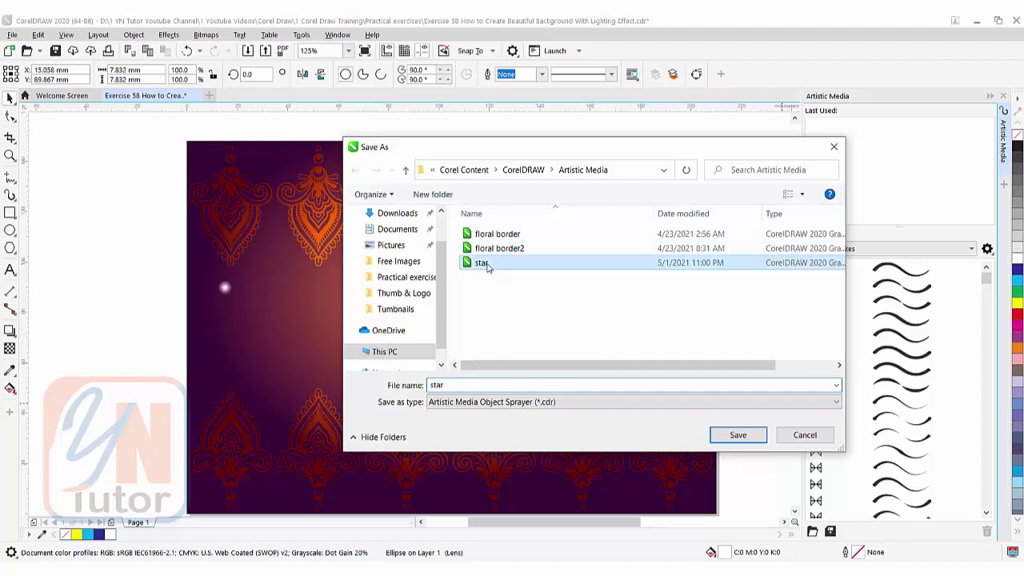
double_click(451, 385)
left_click(452, 385)
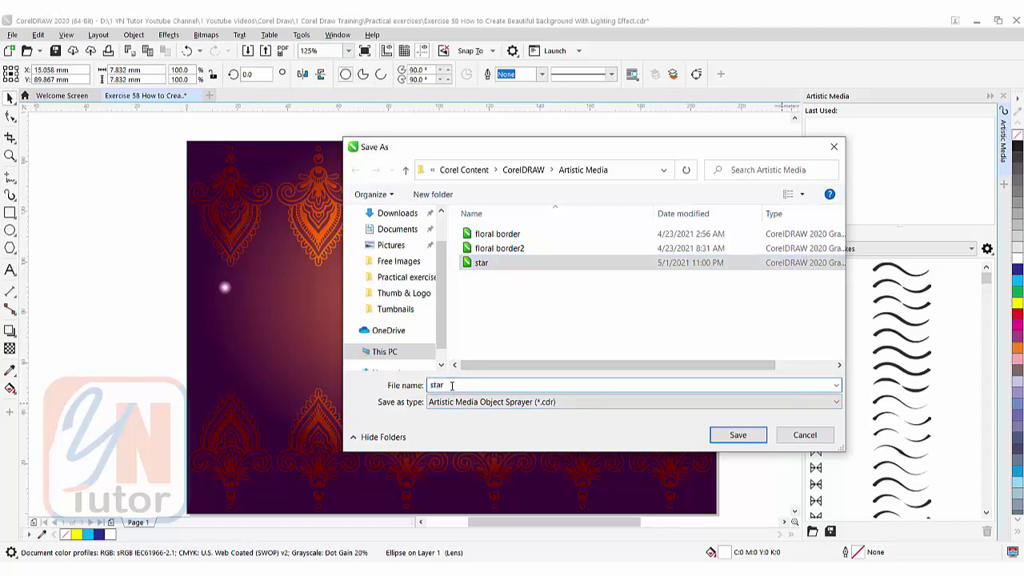
type("2")
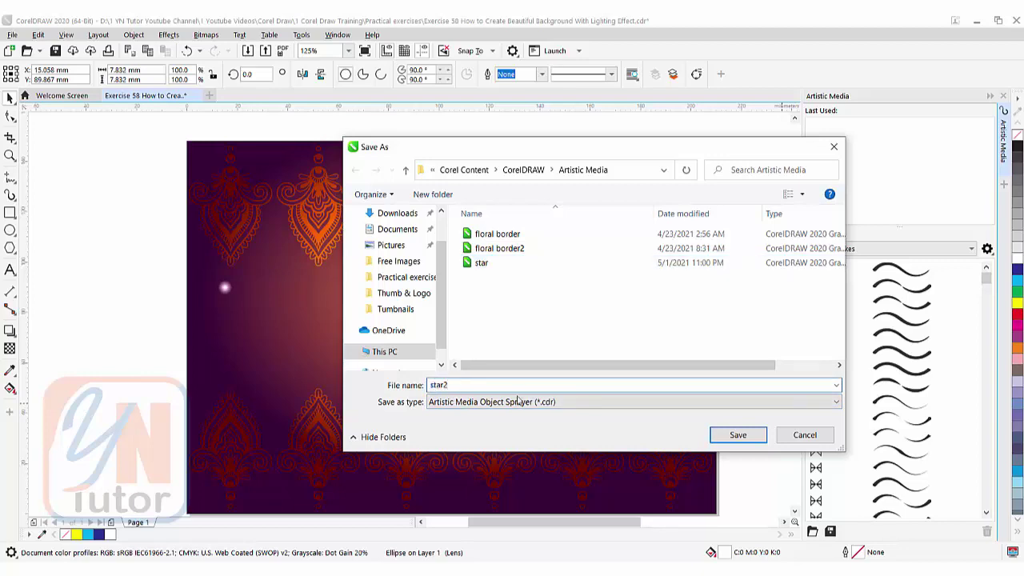
left_click(736, 435)
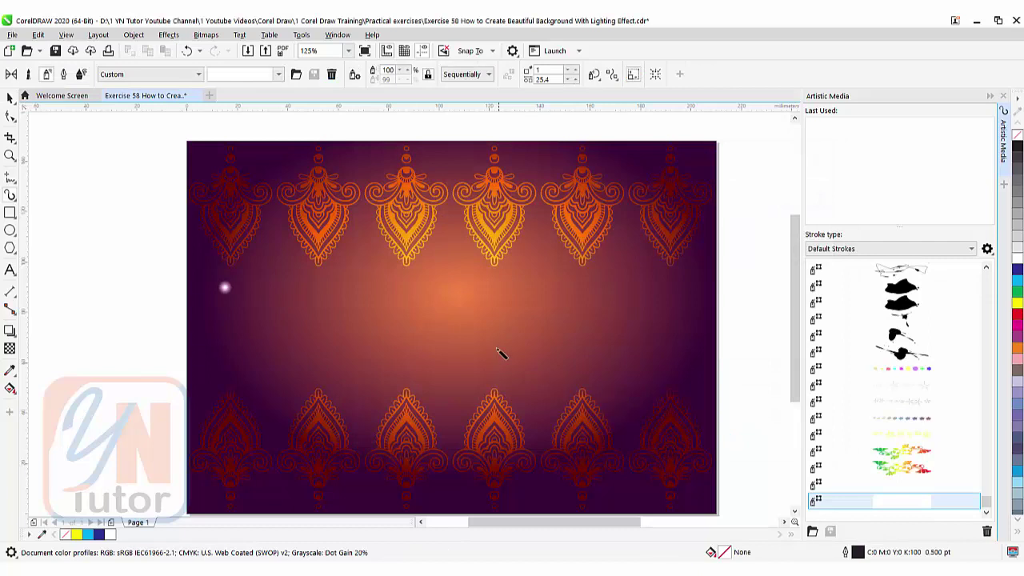
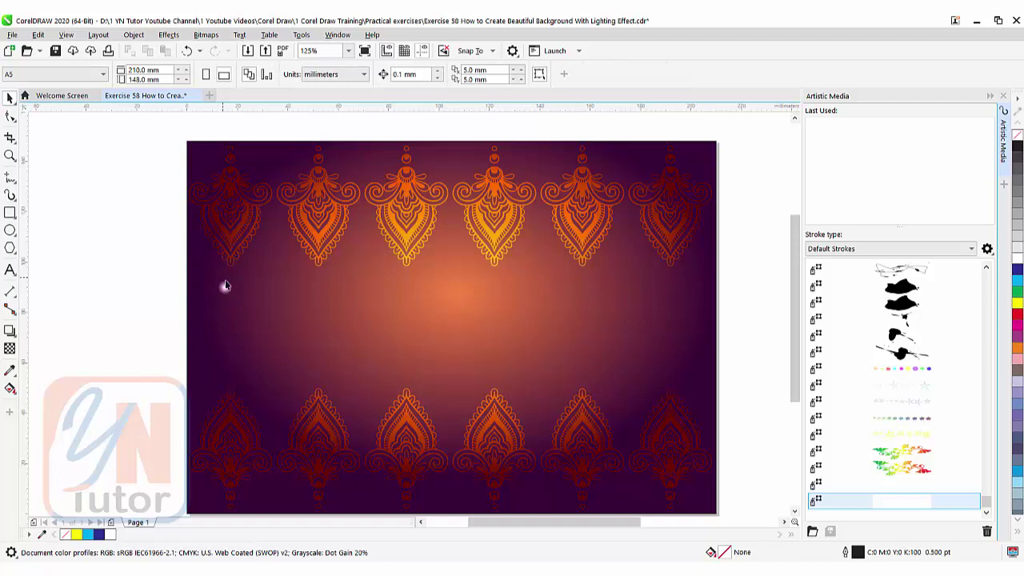
- Delete the original glowing circle from the page and choose the star2 spray stroke
left_click(225, 288)
key("Delete")
left_click(901, 506)
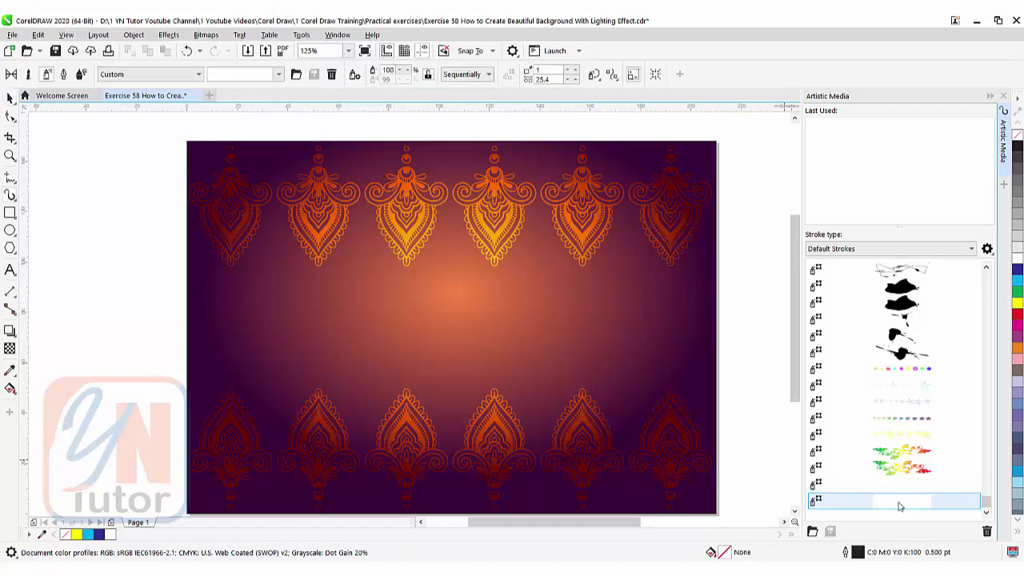
- Spray a long winding Artistic Media stroke of glowing dots across the middle of the page, replacing a short trial stroke
left_click(10, 197)
left_click_drag(250, 318, 368, 276)
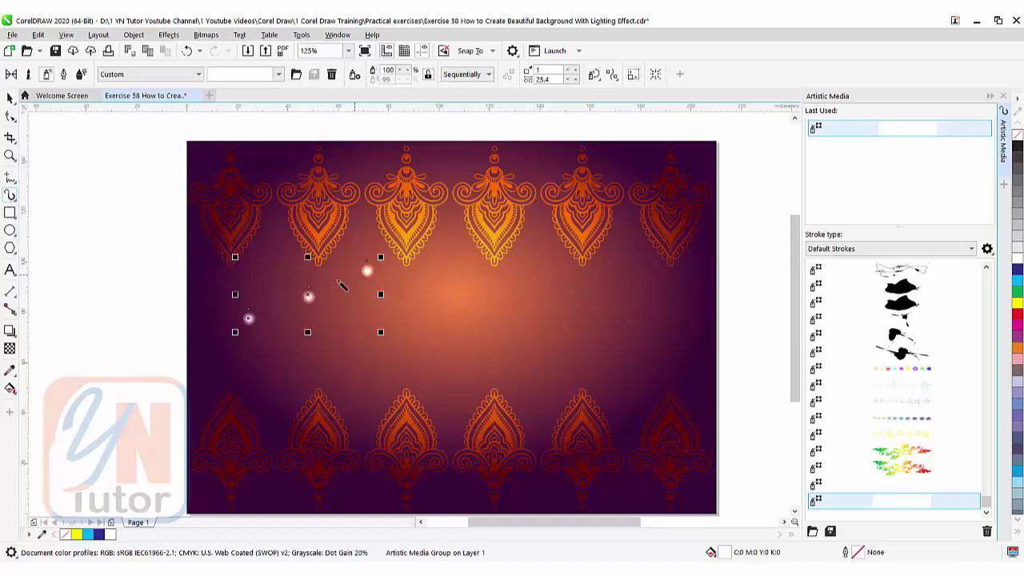
key("ctrl+z")
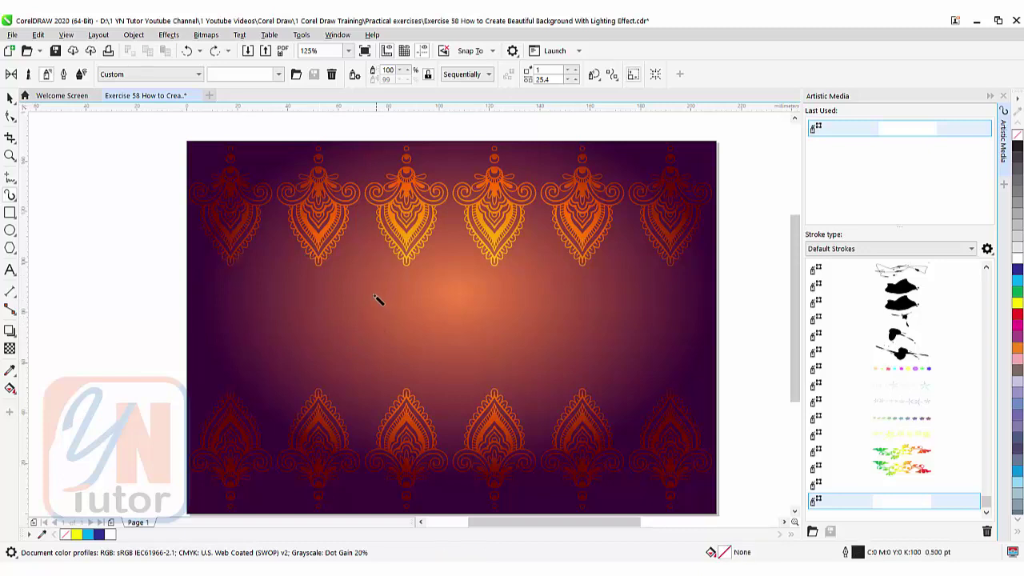
mouse_move(375, 294)
left_mouse_down()
mouse_move(408, 284)
mouse_move(422, 343)
mouse_move(385, 318)
mouse_move(419, 360)
mouse_move(327, 321)
mouse_move(420, 268)
mouse_move(475, 398)
mouse_move(339, 398)
mouse_move(336, 282)
left_mouse_up()
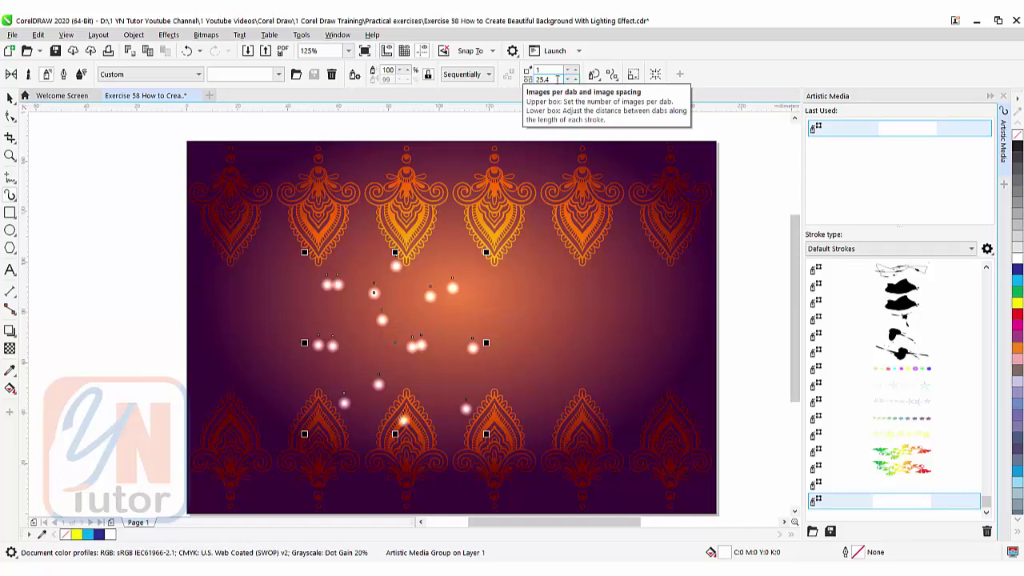
- Try an image spacing of 26 for the sprayed stroke and settle on 27
double_click(557, 80)
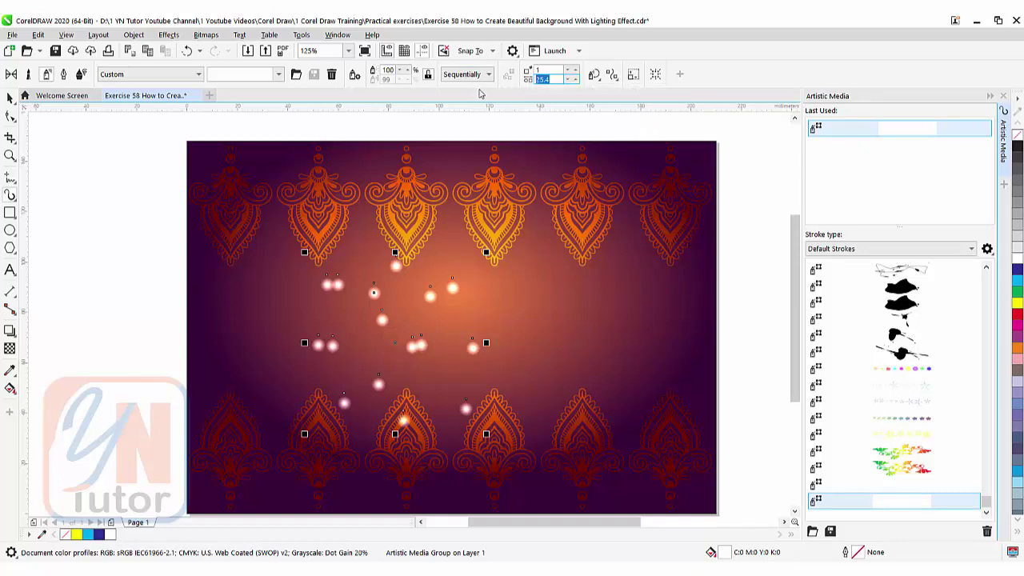
type("26")
key("Return")
double_click(552, 80)
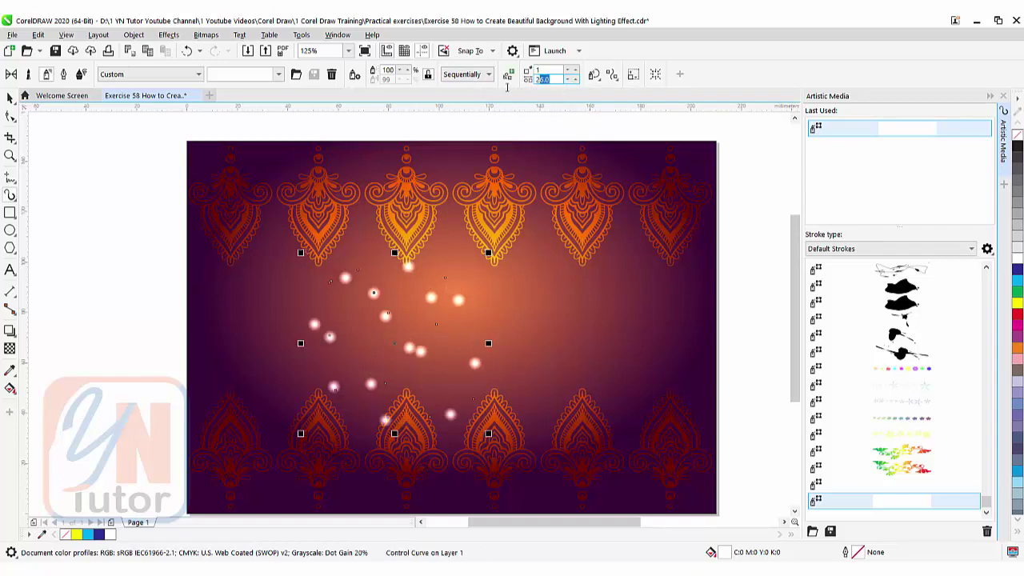
type("27")
key("Return")
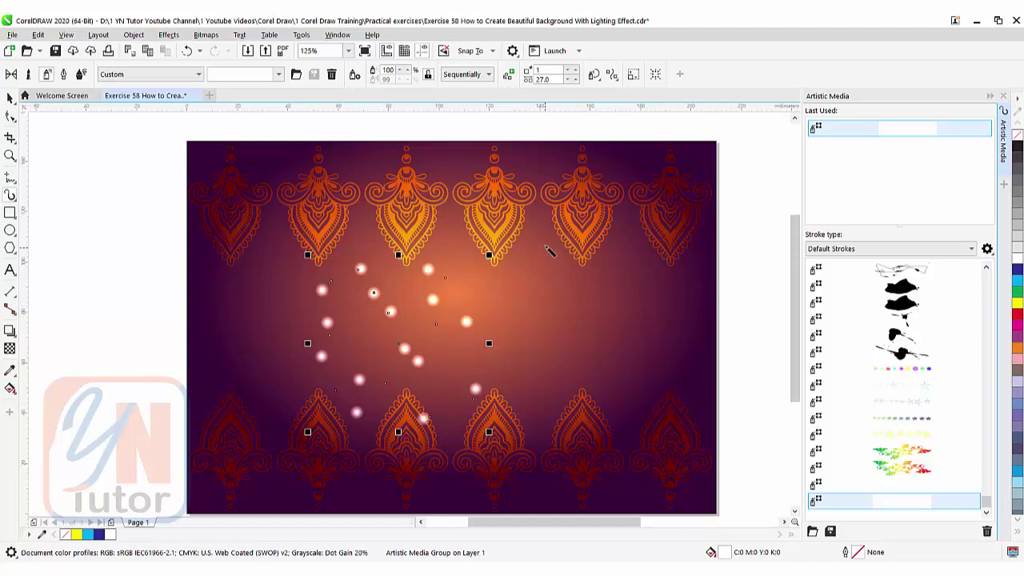
- Spray more full-size glowing dots over the page's right half, the upper and lower ornament rows and the left edge
mouse_move(548, 250)
left_mouse_down()
mouse_move(636, 306)
mouse_move(574, 328)
mouse_move(630, 308)
mouse_move(607, 412)
mouse_move(527, 339)
mouse_move(554, 266)
mouse_move(507, 210)
mouse_move(532, 189)
mouse_move(666, 225)
left_mouse_up()
mouse_move(293, 171)
left_mouse_down()
mouse_move(394, 195)
mouse_move(460, 172)
left_mouse_up()
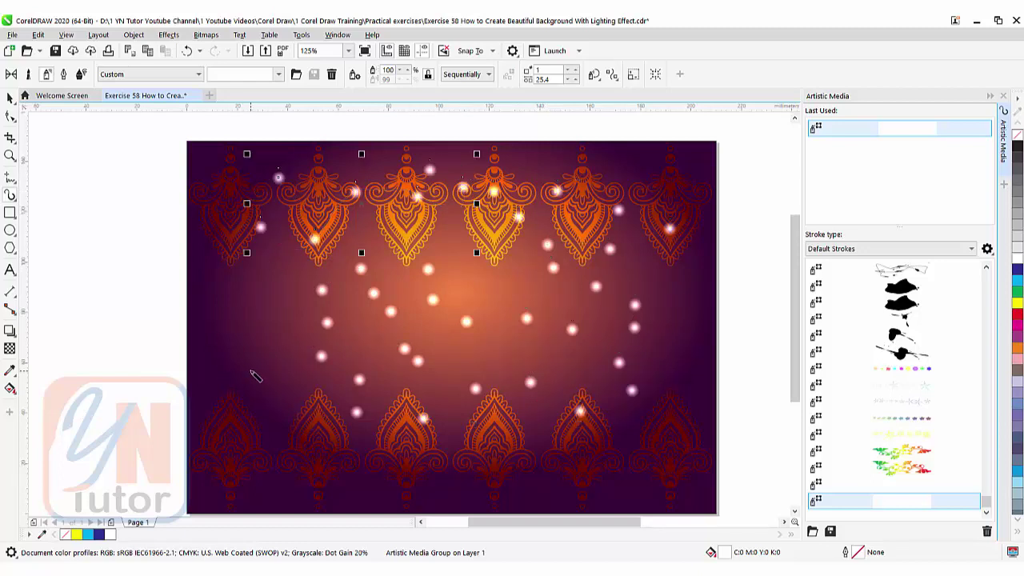
mouse_move(240, 424)
left_mouse_down()
mouse_move(384, 480)
mouse_move(490, 455)
left_mouse_up()
mouse_move(644, 453)
left_mouse_down()
mouse_move(588, 494)
mouse_move(488, 439)
left_mouse_up()
mouse_move(260, 284)
left_mouse_down()
mouse_move(227, 328)
mouse_move(272, 379)
left_mouse_up()
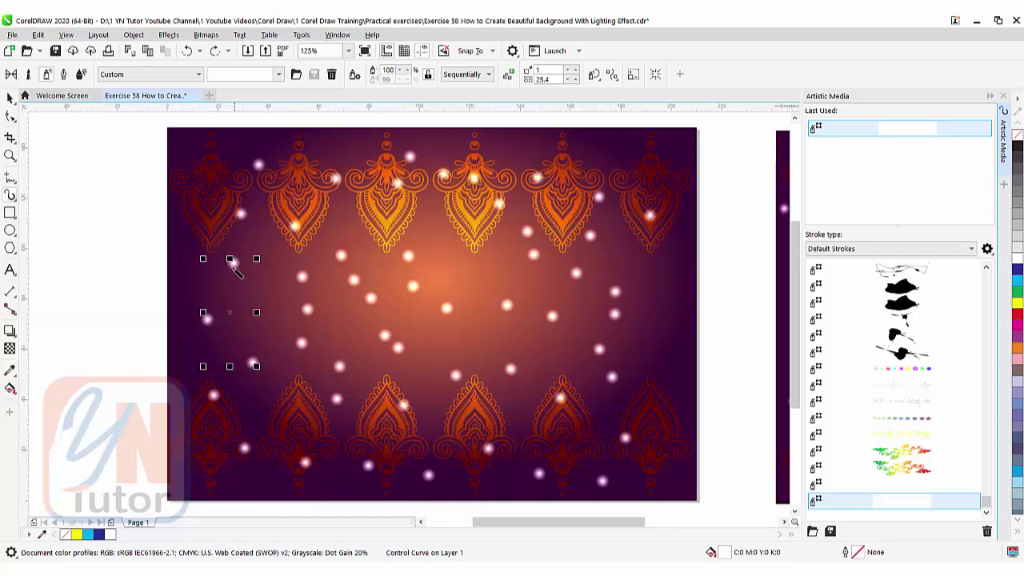
left_click(134, 255)
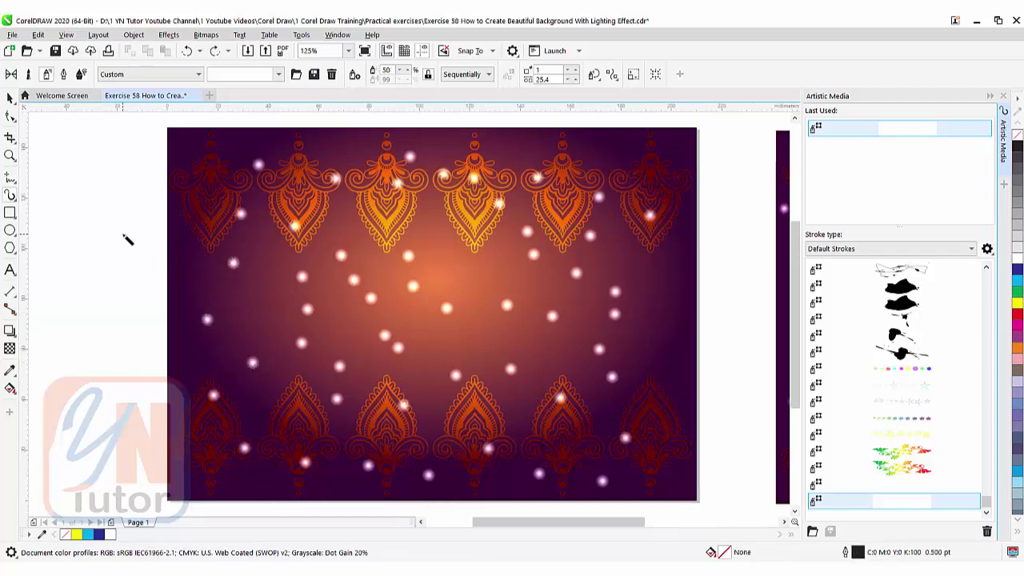
- Set the size of the sprayed objects to 60% and spray smaller glowing dots among the large ones across the whole page
left_click(10, 196)
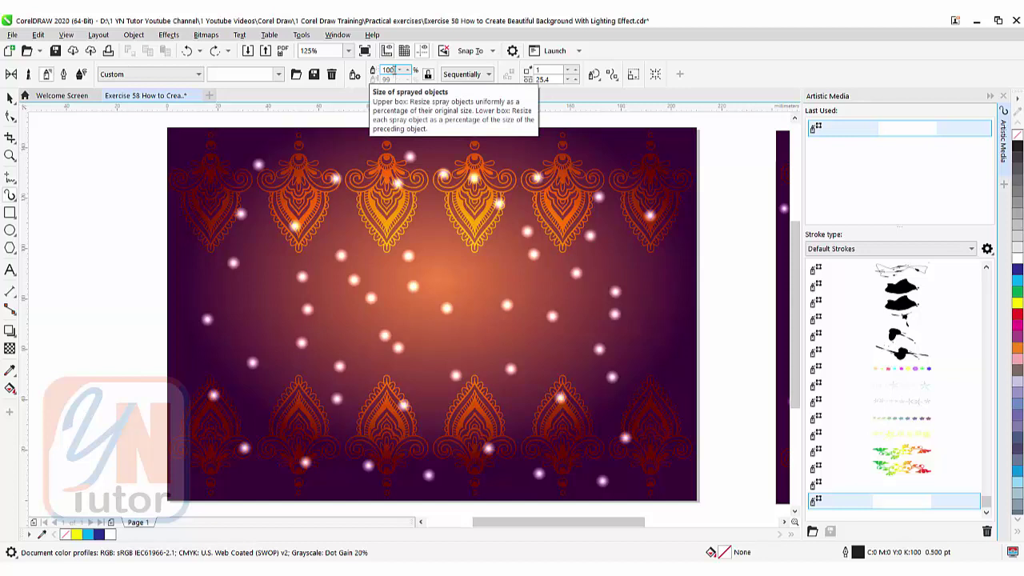
double_click(389, 70)
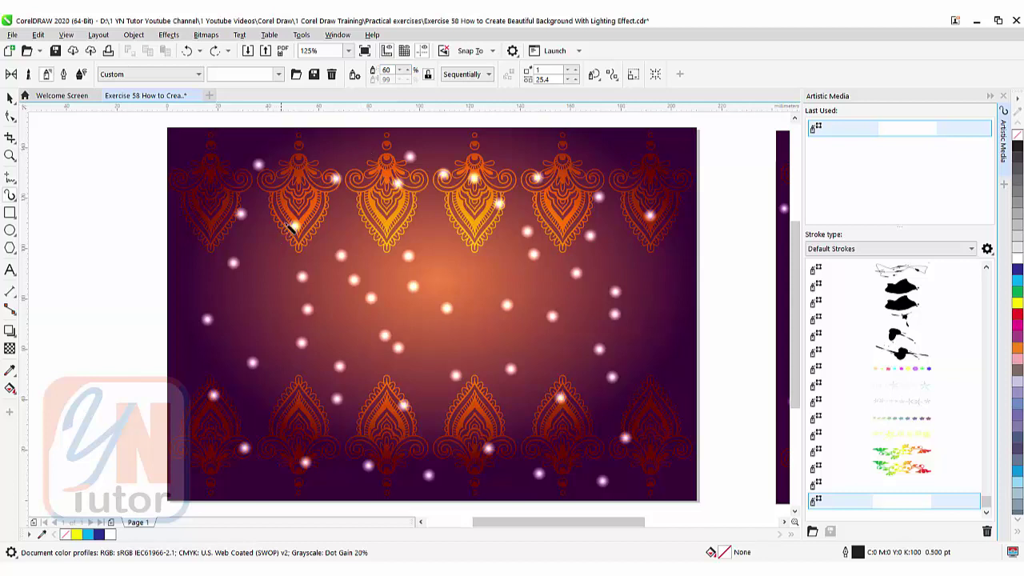
mouse_move(276, 219)
left_mouse_down()
mouse_move(278, 284)
mouse_move(251, 365)
mouse_move(250, 400)
left_mouse_up()
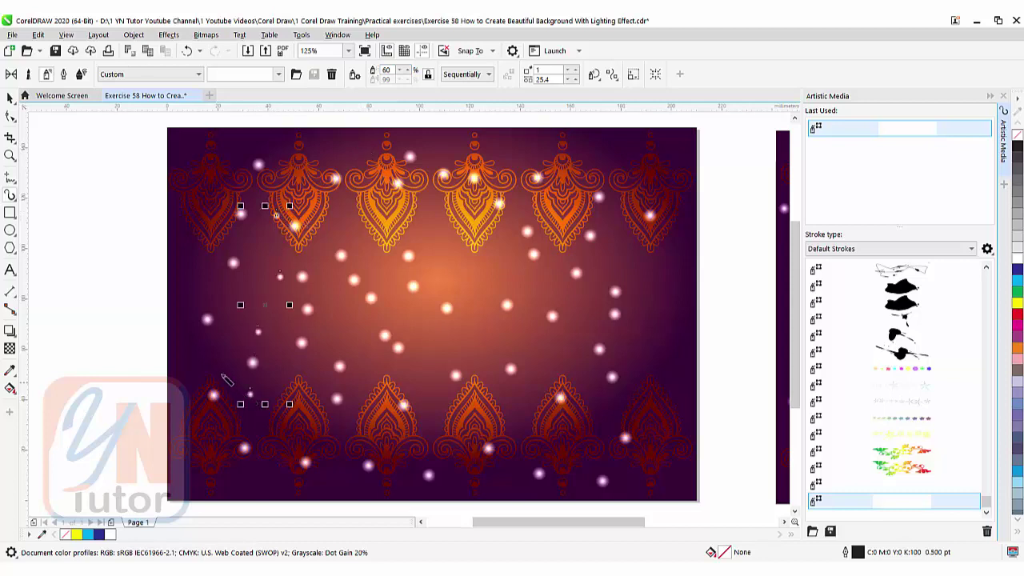
mouse_move(413, 239)
left_mouse_down()
mouse_move(474, 276)
mouse_move(528, 366)
left_mouse_up()
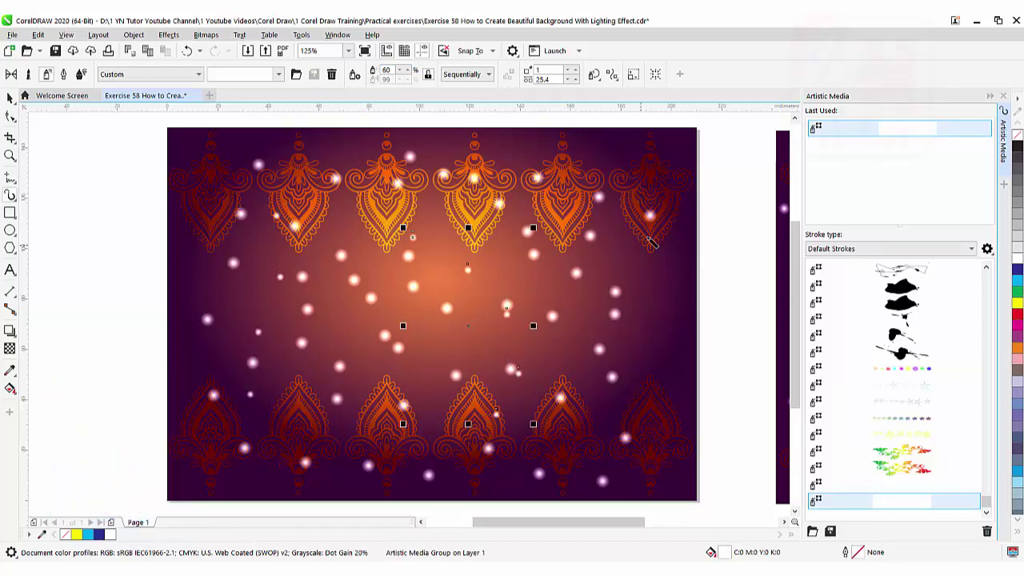
mouse_move(654, 200)
left_mouse_down()
mouse_move(654, 408)
mouse_move(629, 439)
mouse_move(311, 416)
mouse_move(253, 416)
left_mouse_up()
mouse_move(565, 257)
left_mouse_down()
mouse_move(342, 338)
mouse_move(395, 311)
left_mouse_up()
left_click_drag(256, 280, 200, 348)
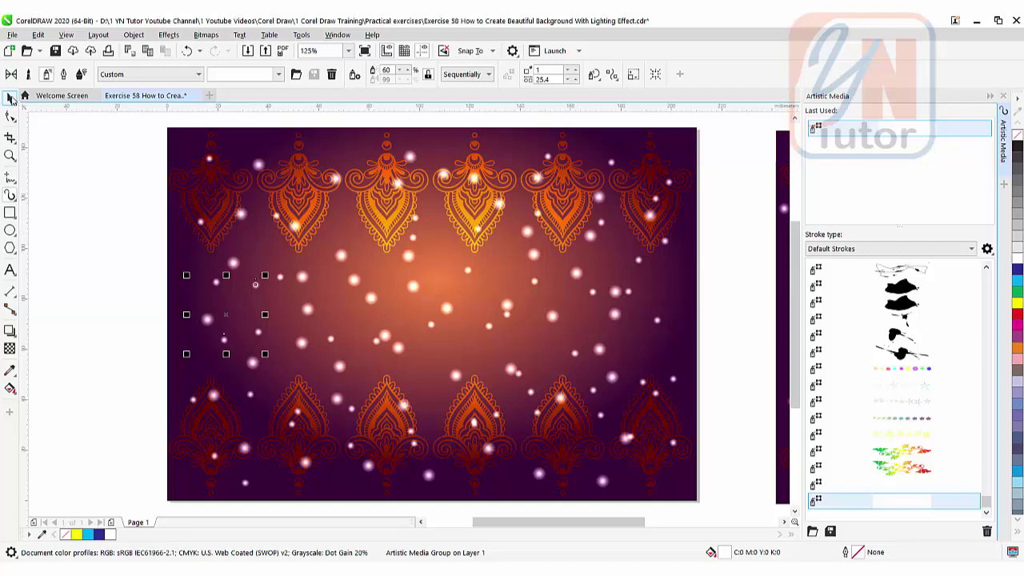
- Lock the gradient background rectangle together with the ornament borders
left_click(173, 129)
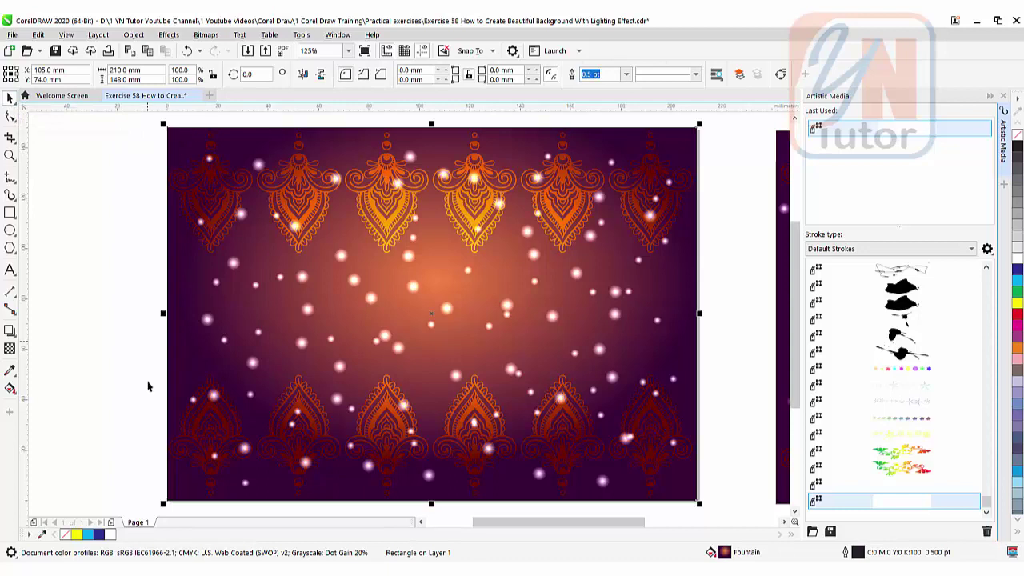
left_click(211, 486, "shift")
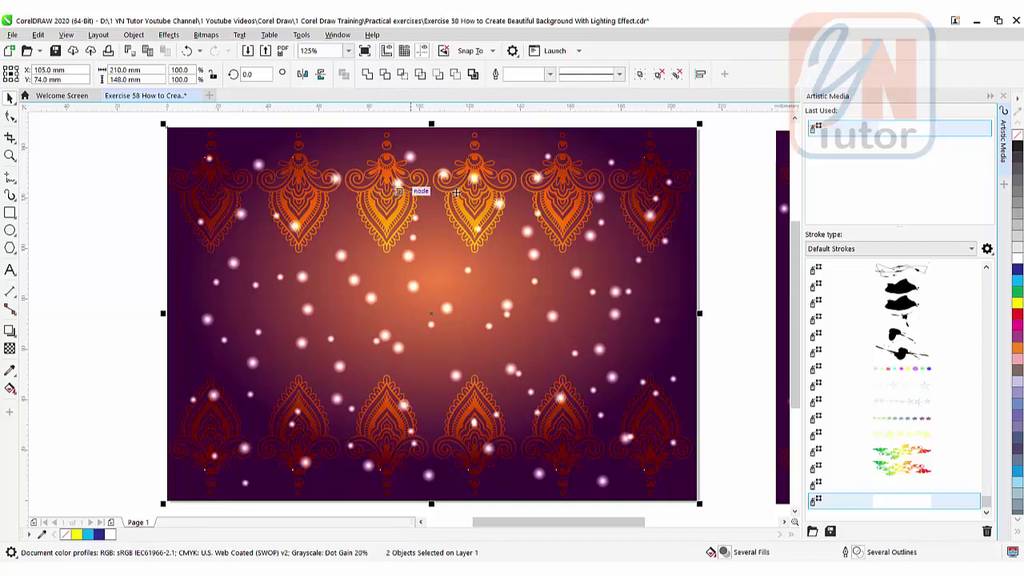
right_click(295, 198)
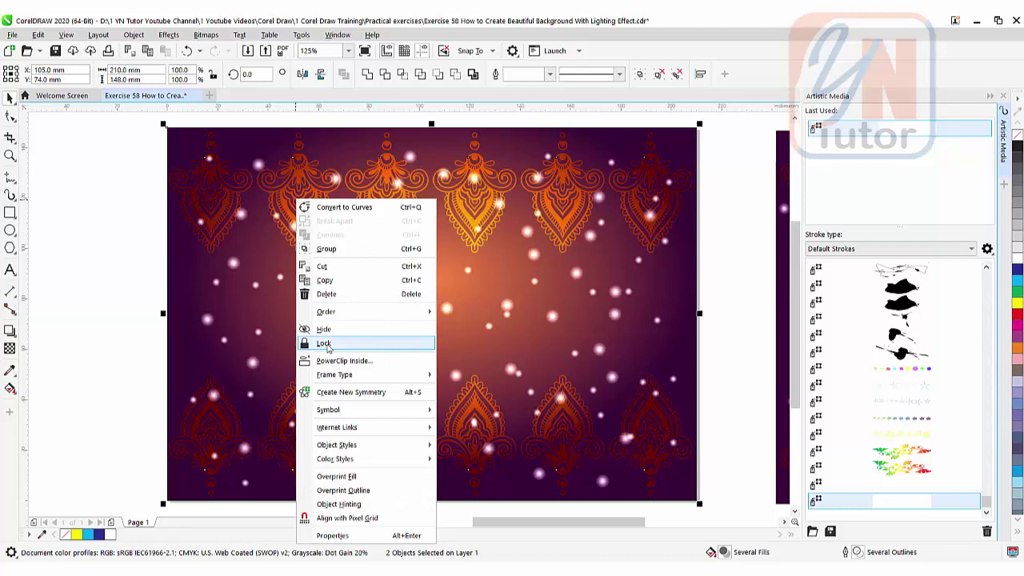
left_click(323, 344)
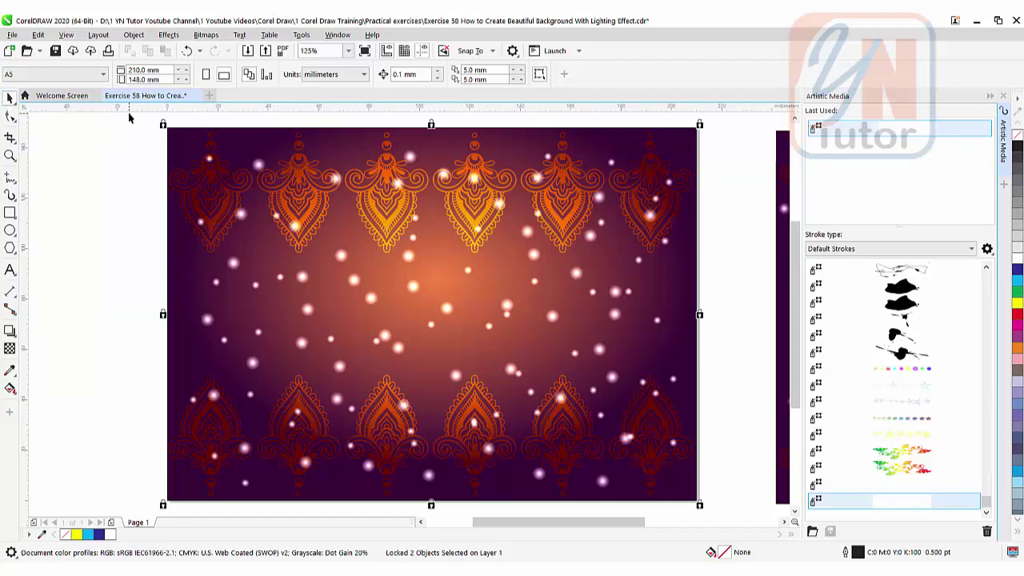
- Select all the sprayed light dots on the page and group them
left_click_drag(128, 117, 722, 513)
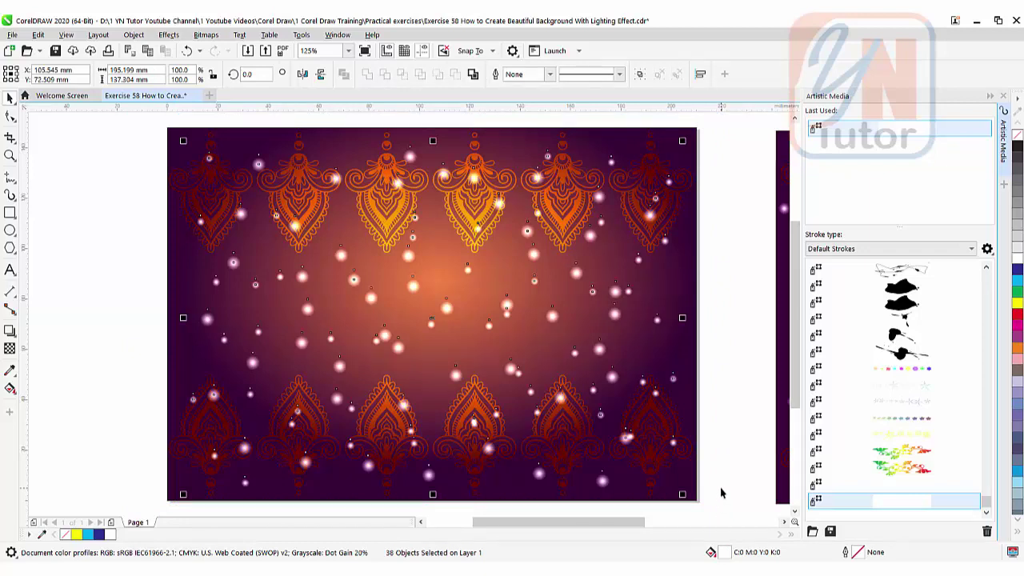
left_click(639, 74)
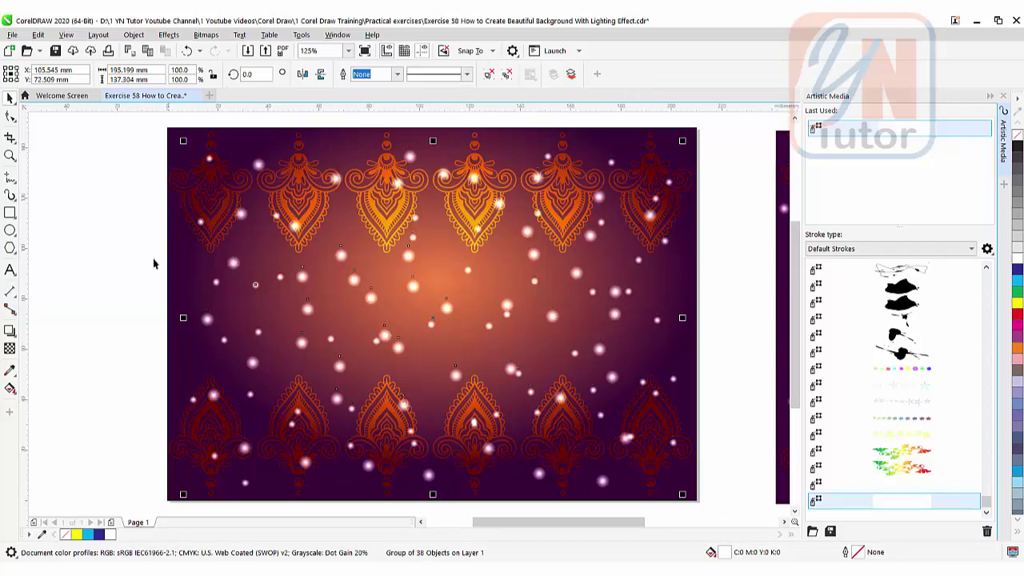
left_click(126, 248)
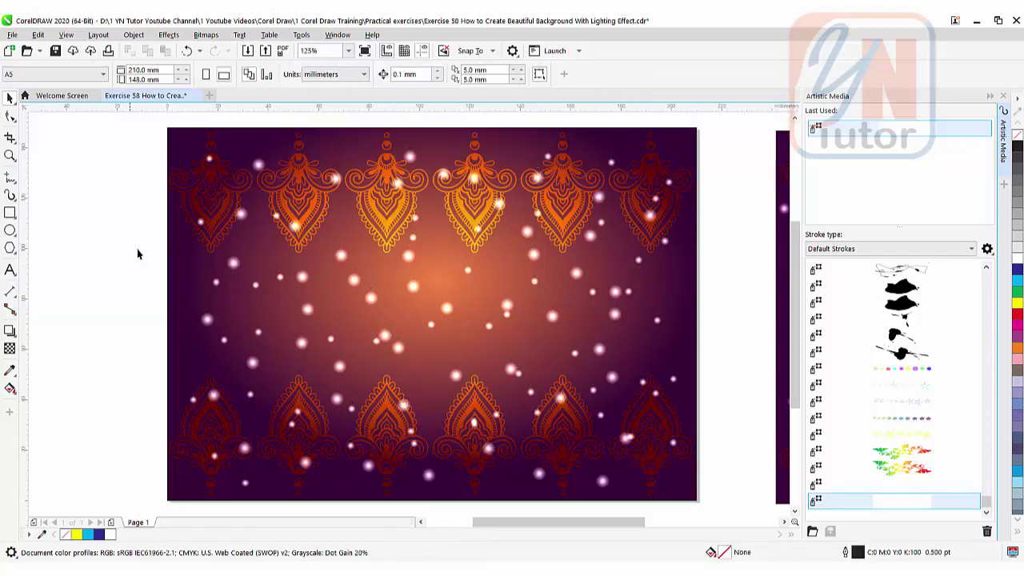
- Try moving the grouped light dots towards the page's lower left, undo the move and deselect the group
left_click(232, 266)
left_click_drag(230, 264, 112, 318)
key("ctrl+z")
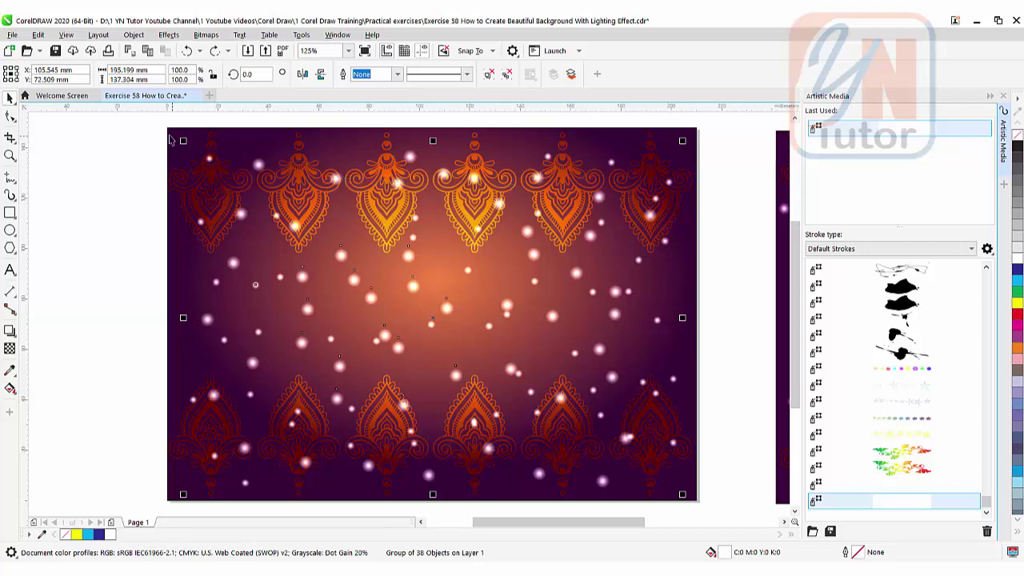
left_click(136, 232)
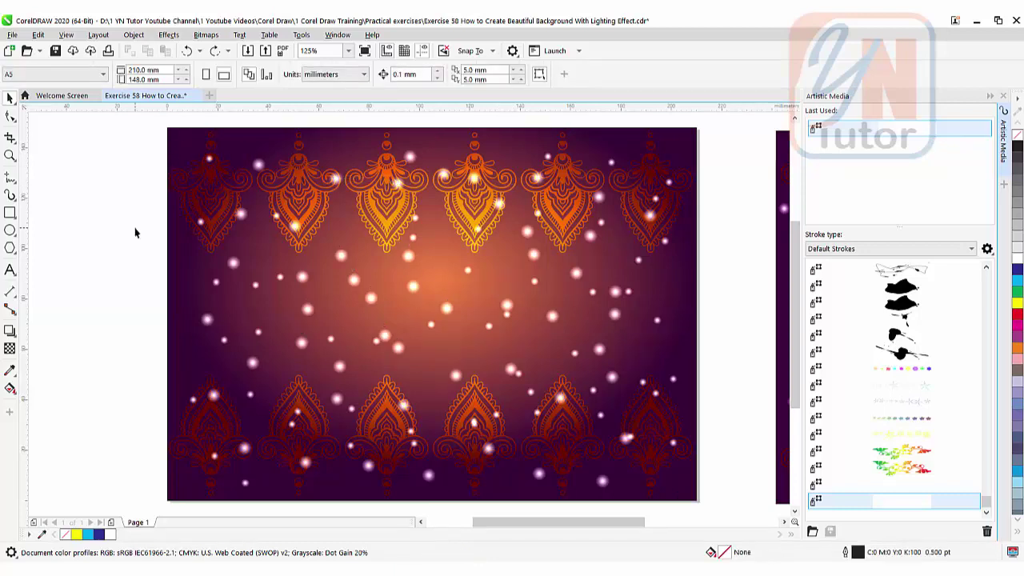